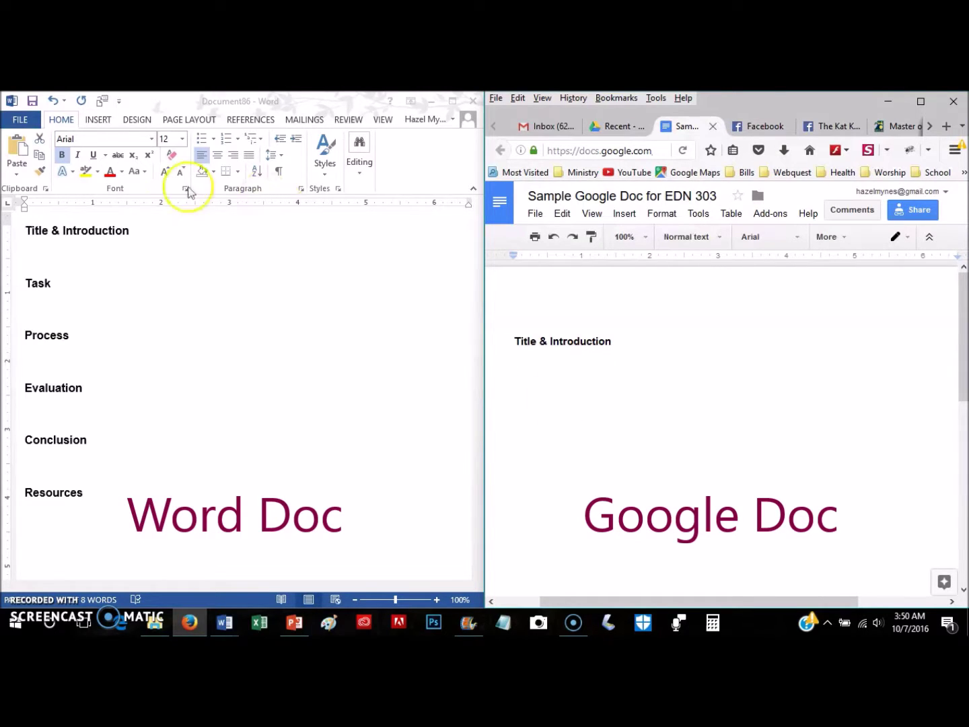
Copy all six section headings, from Title & Introduction to Resources, in the Word document
left_click(35, 251)
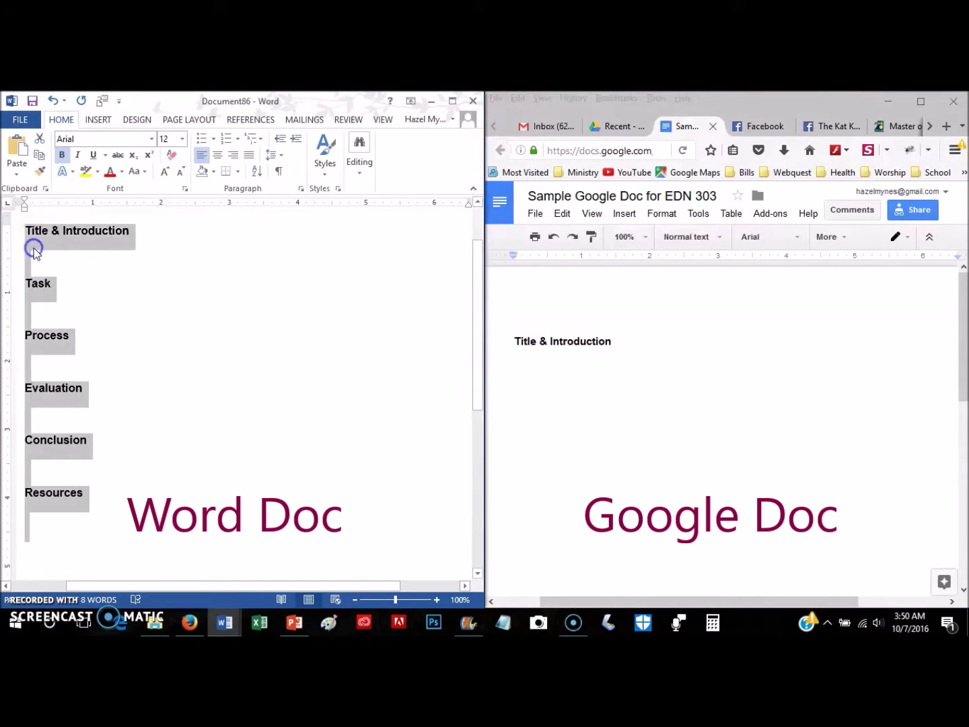
left_click(33, 254)
left_click_drag(24, 228, 90, 531)
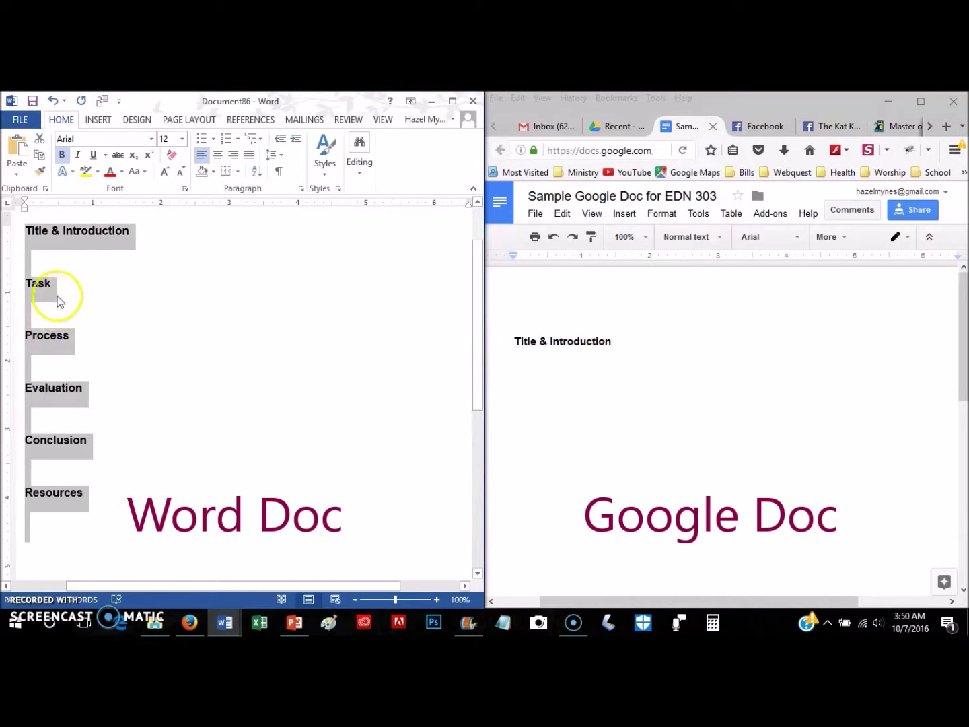
right_click(76, 239)
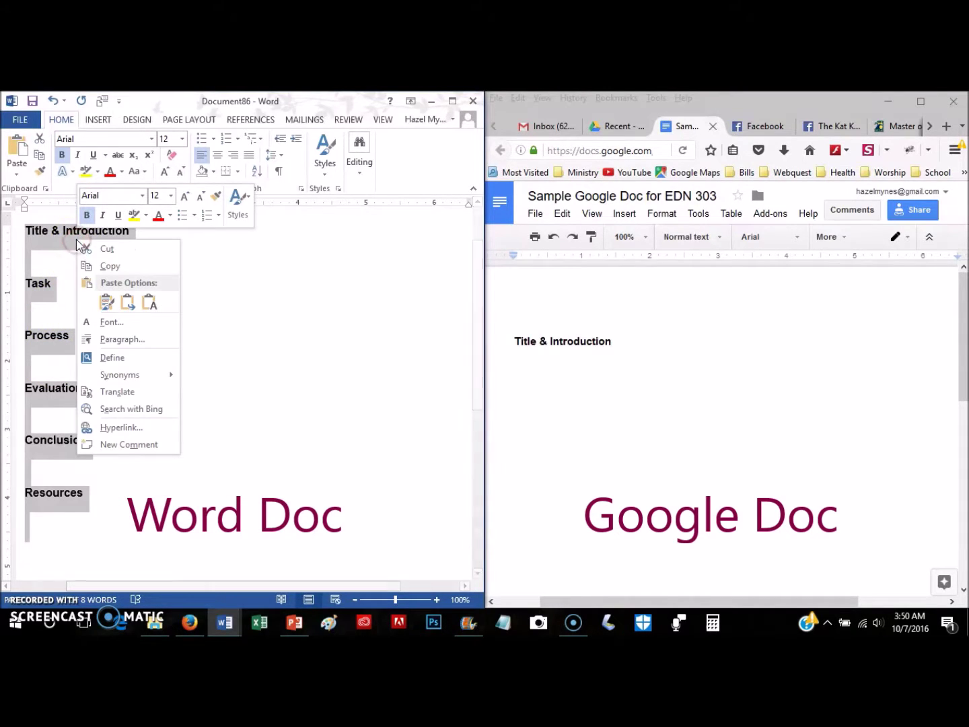
left_click(108, 267)
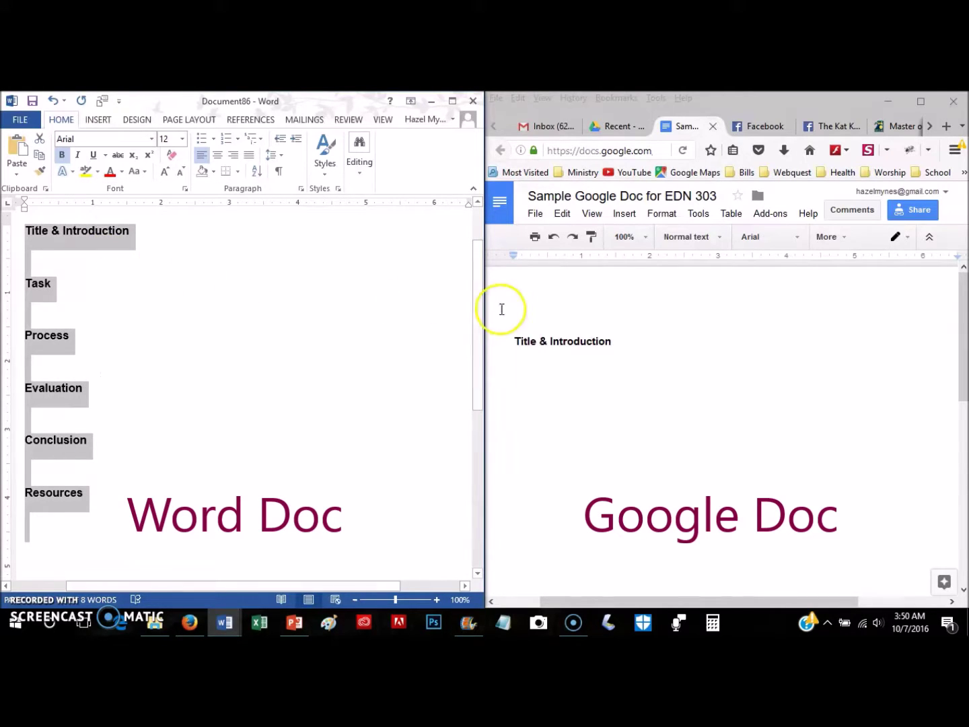
Switch to the Google Doc and replace its Title & Introduction line with the copied headings
left_click_drag(516, 341, 674, 344)
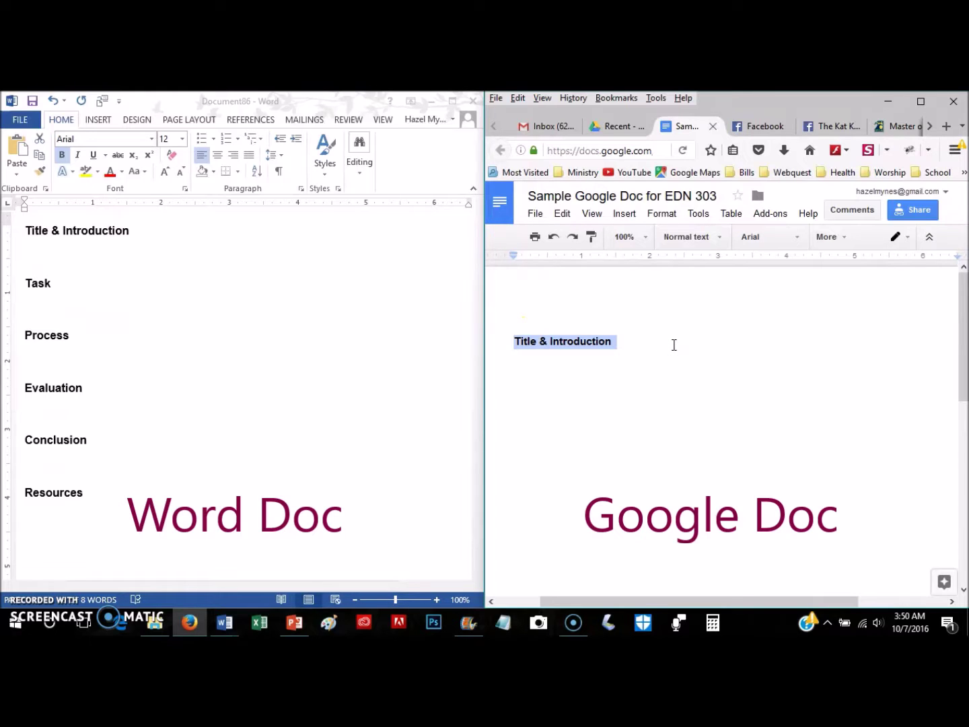
right_click(584, 346)
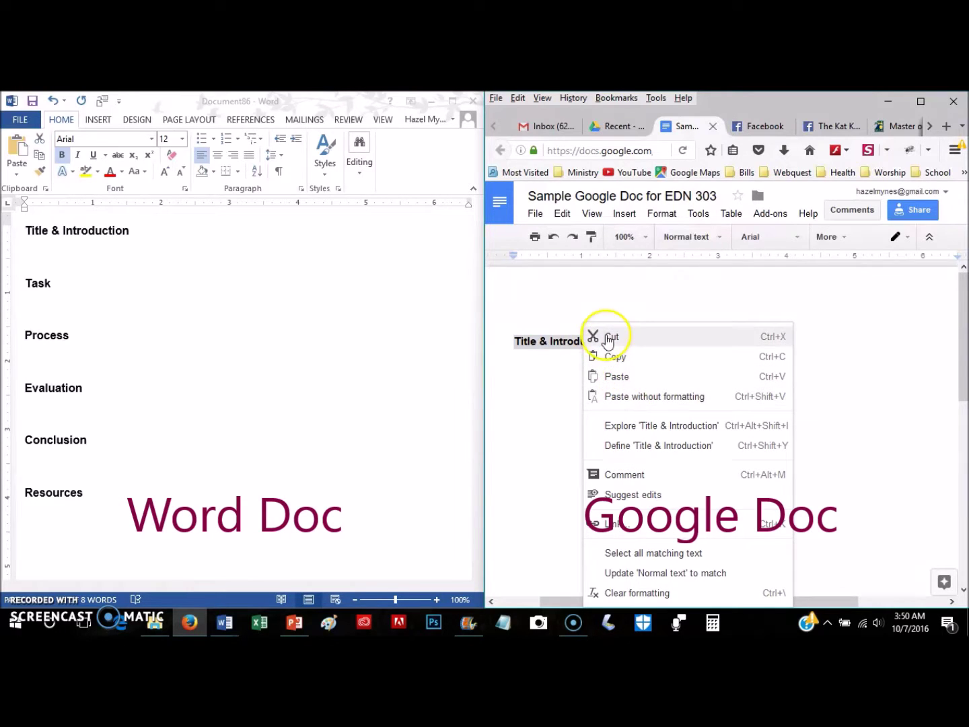
left_click(624, 378)
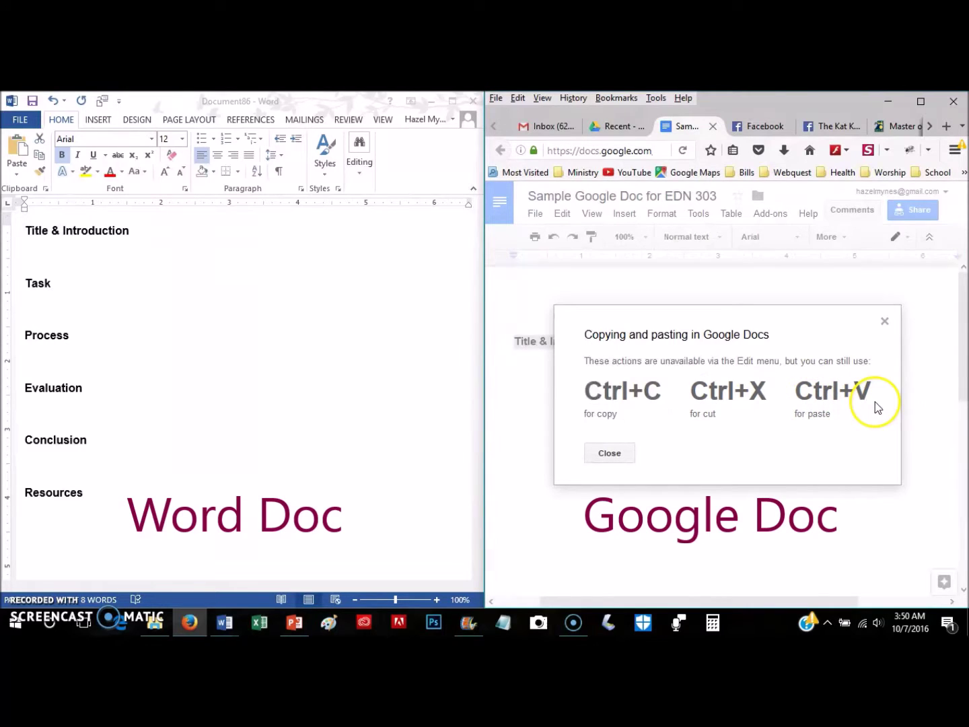
left_click(606, 449)
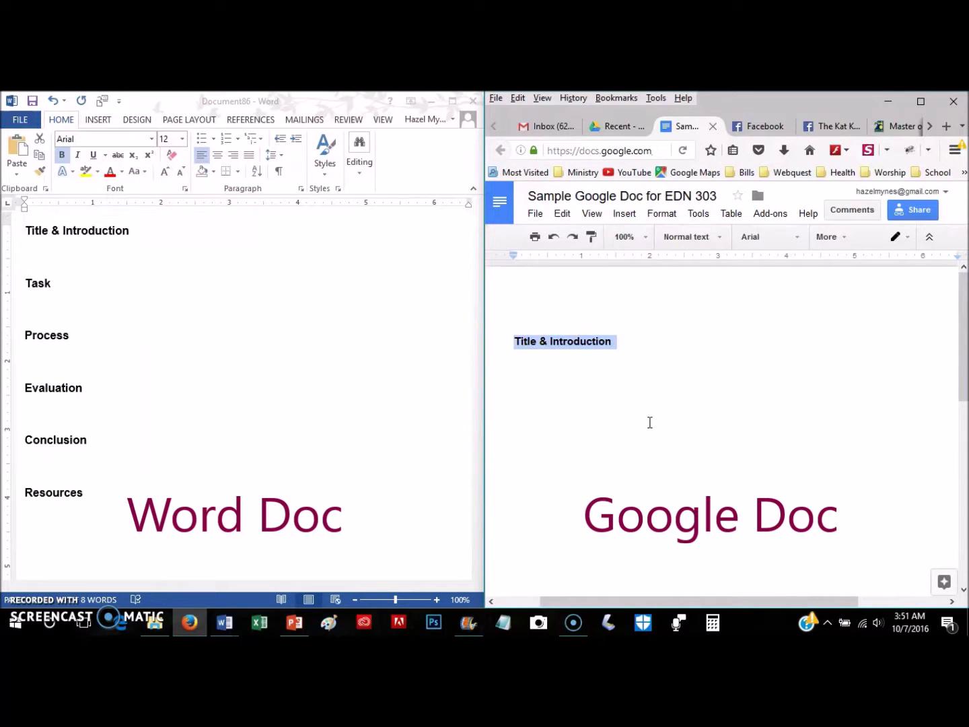
key("ctrl+v")
scroll(651, 444, "up", 2)
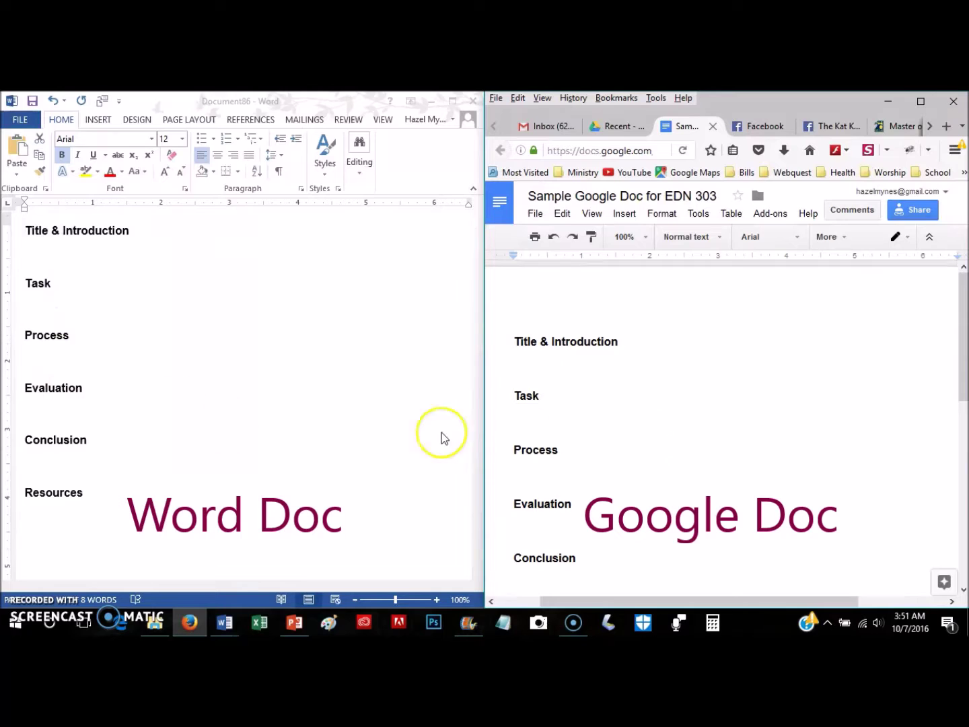
Maximize the Google Doc window and add a centered title "WebQuest" two lines above the Title & Introduction heading
left_click(922, 103)
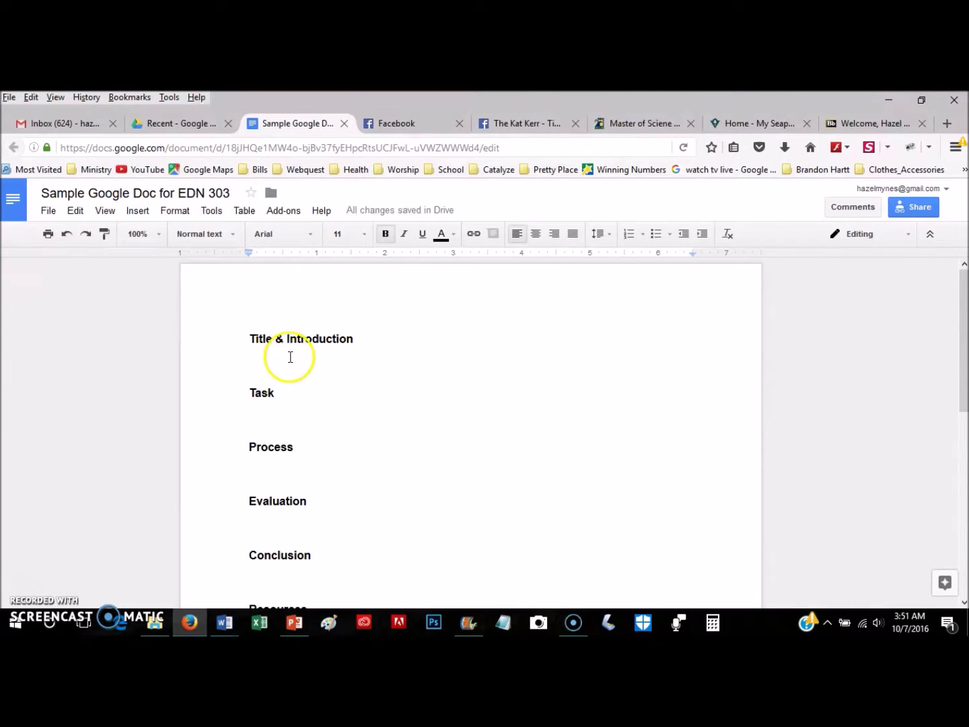
left_click(249, 338)
key("Return")
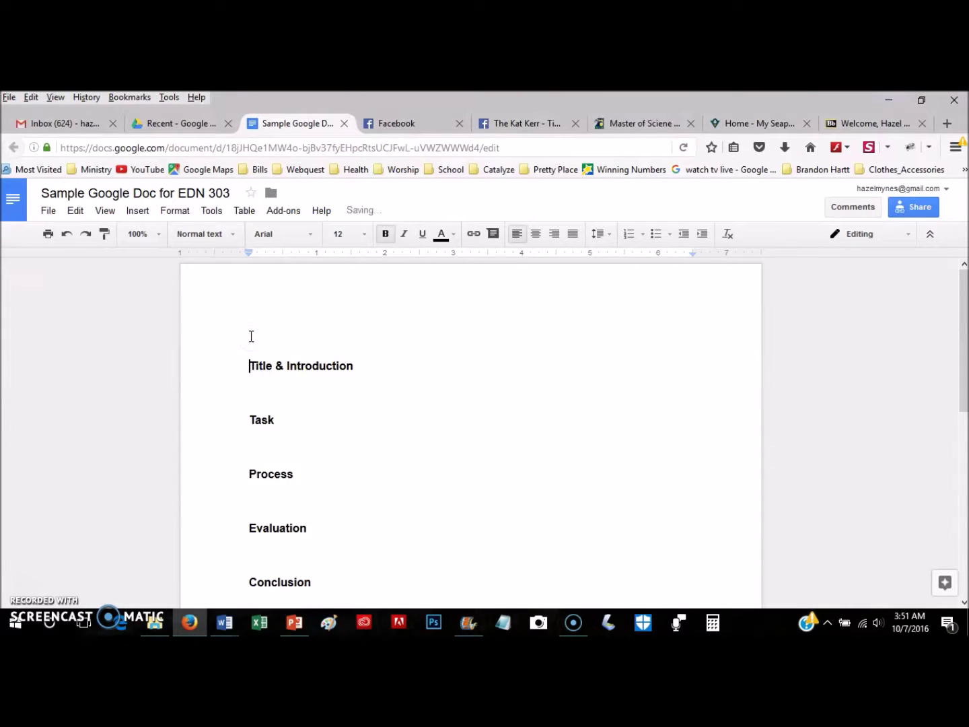
key("Return")
left_click(305, 343)
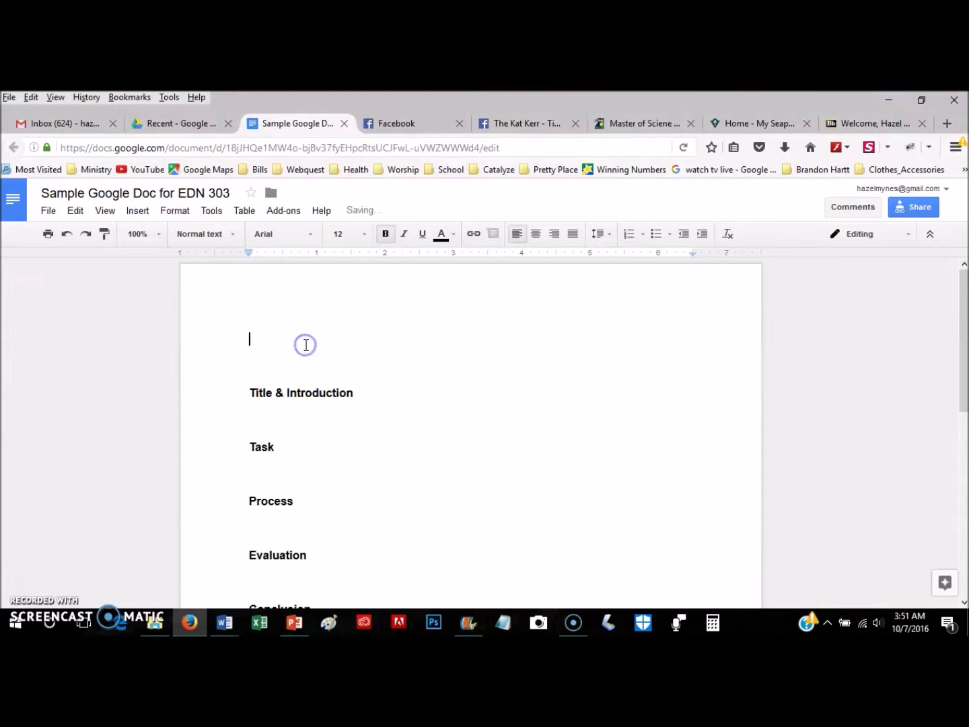
left_click(539, 237)
type("WebQuet")
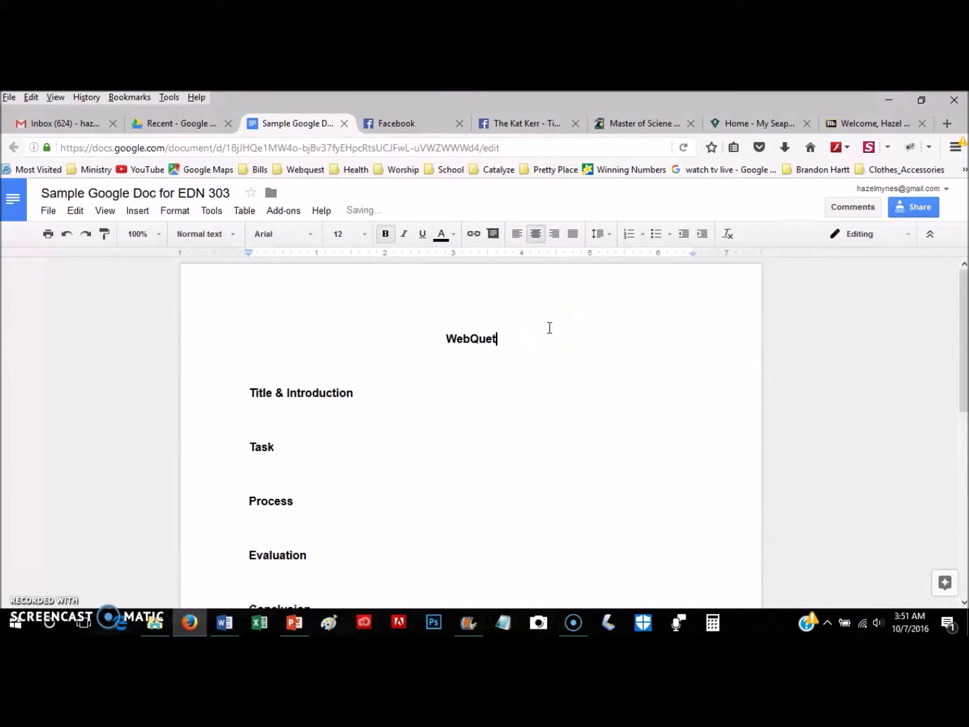
key("BackSpace")
type("st")
left_click(546, 403)
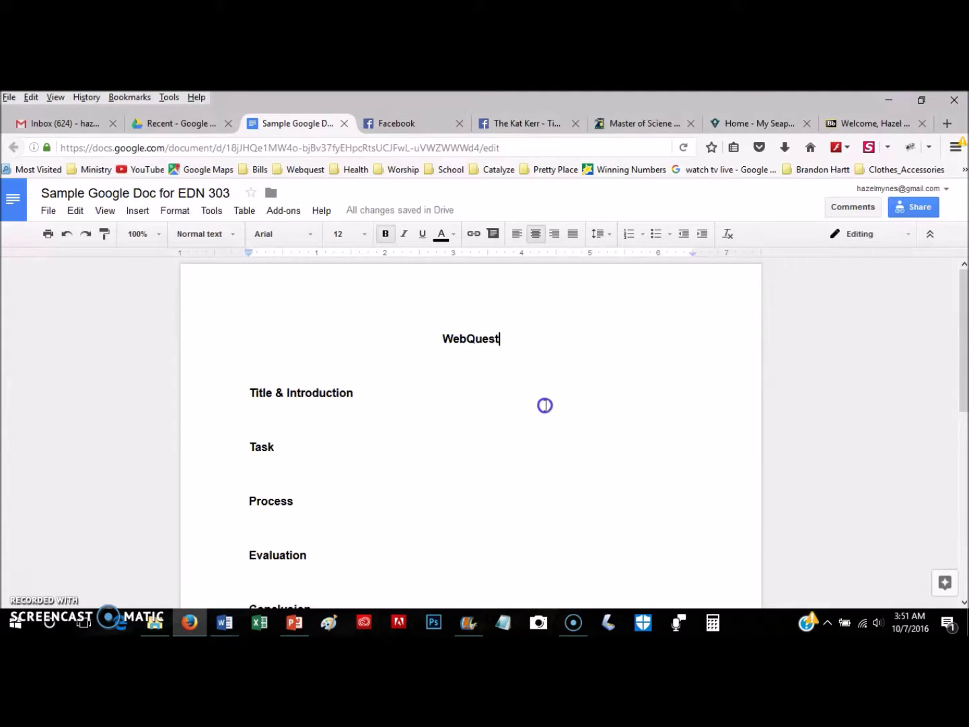
left_click(331, 425)
left_click(306, 481)
left_click(300, 530)
left_click(296, 579)
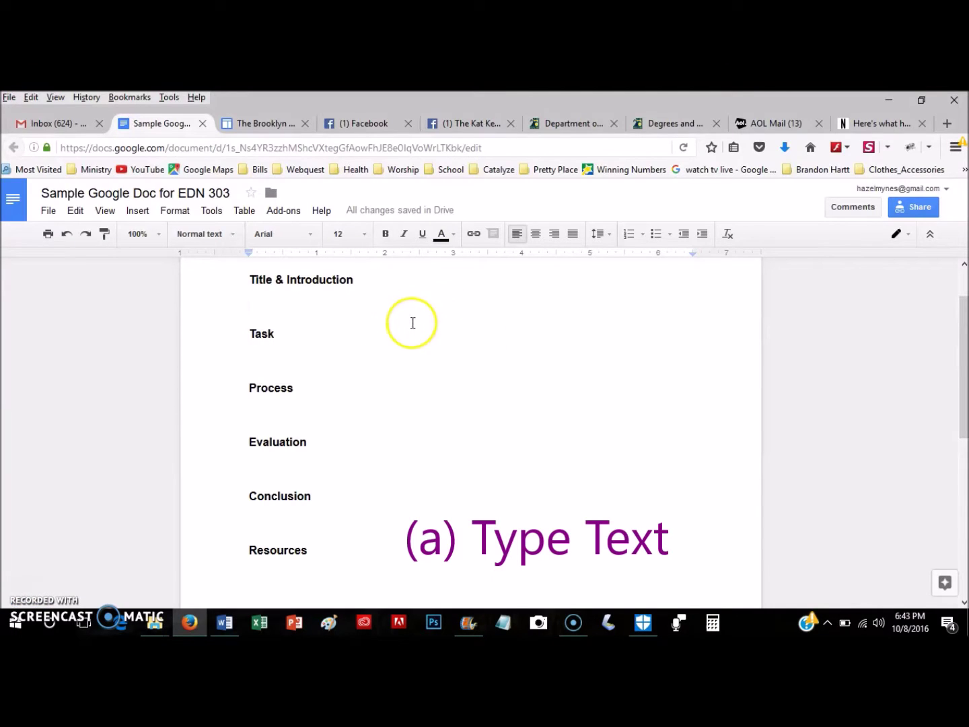
Enter "Why is the ocean blue?" under the Title & Introduction heading and add a blank line below it
left_click(385, 313)
left_click(297, 307)
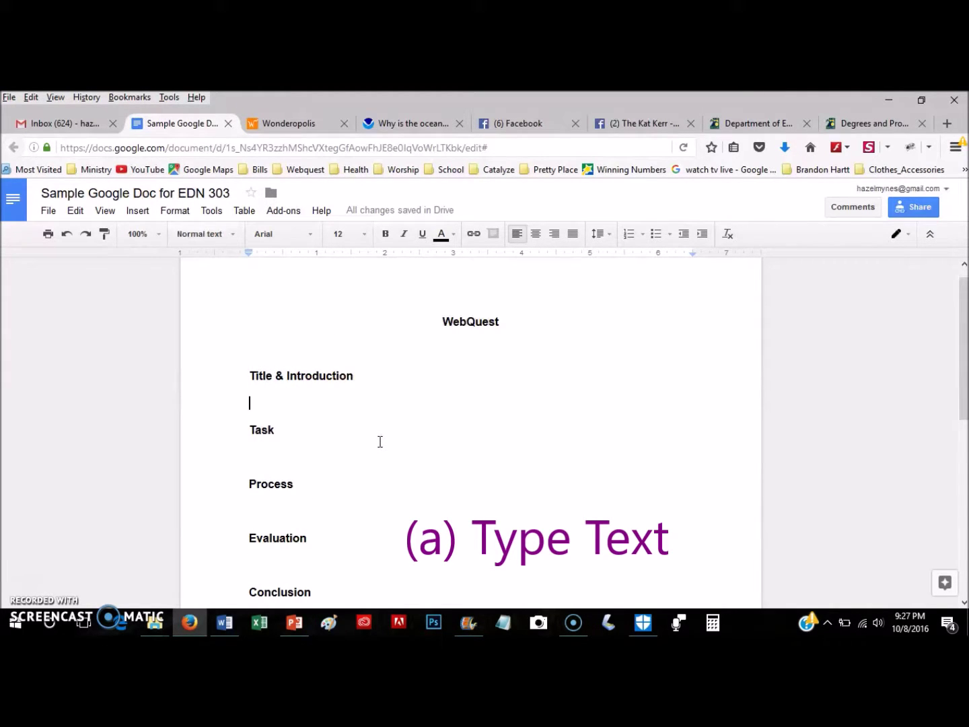
type("Why is the ocean blue?")
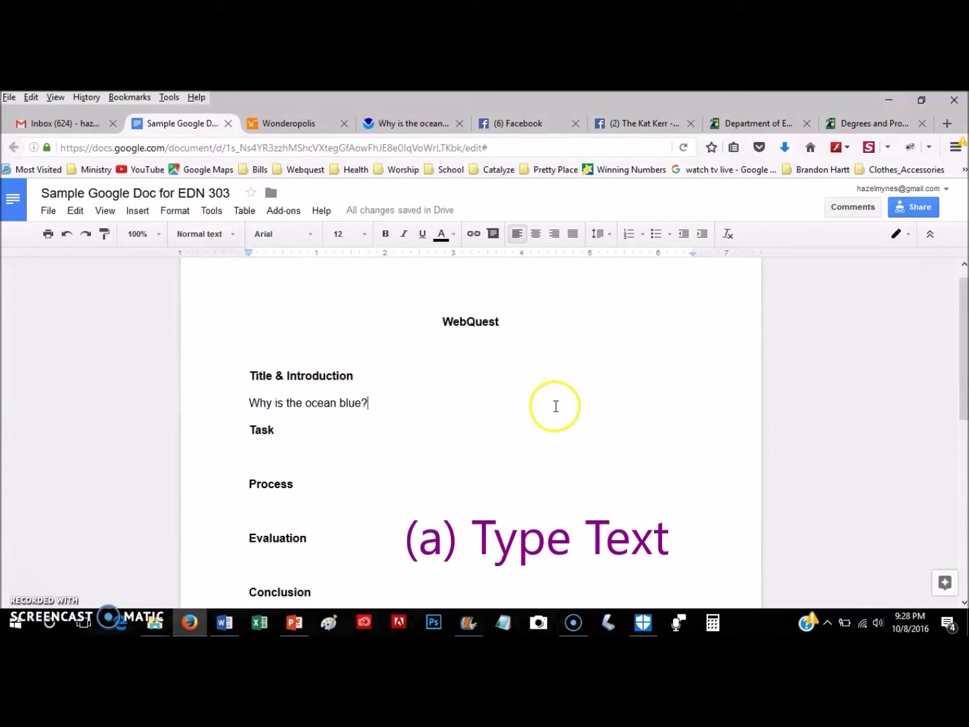
left_click(432, 404)
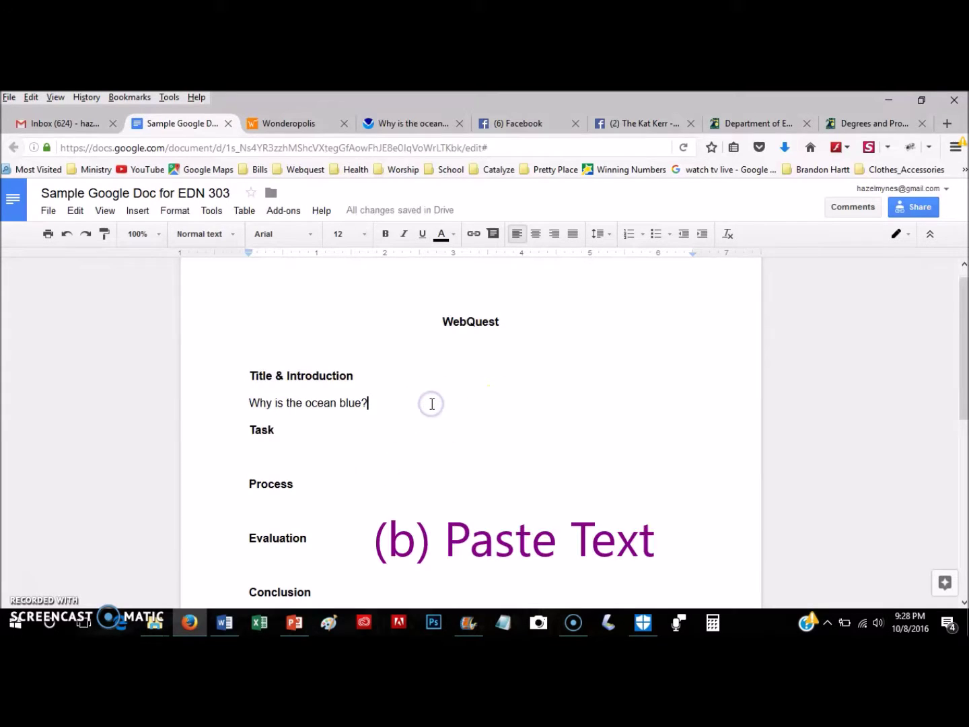
key("Return")
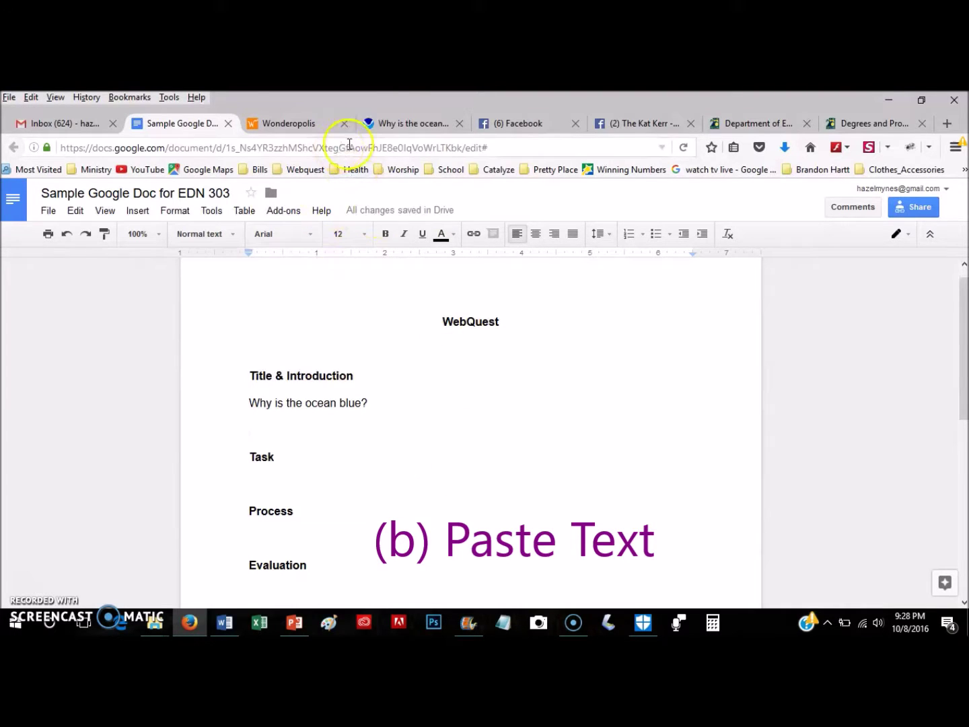
Copy the sentence "The ocean acts like a sunlight filter." from the National Ocean Service page
left_click(399, 124)
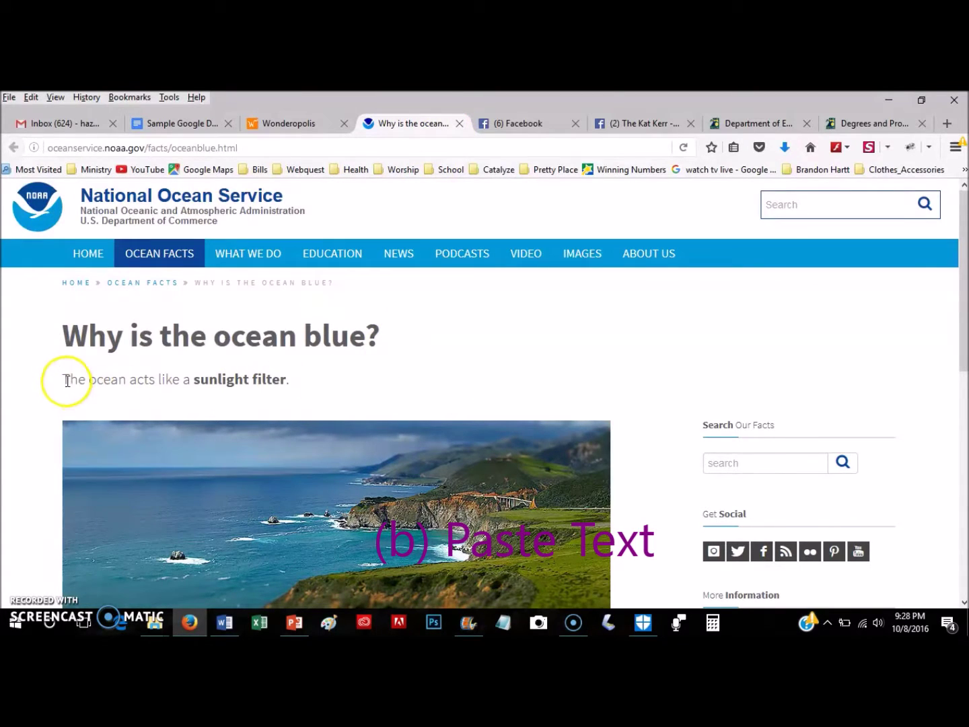
left_click_drag(61, 378, 307, 385)
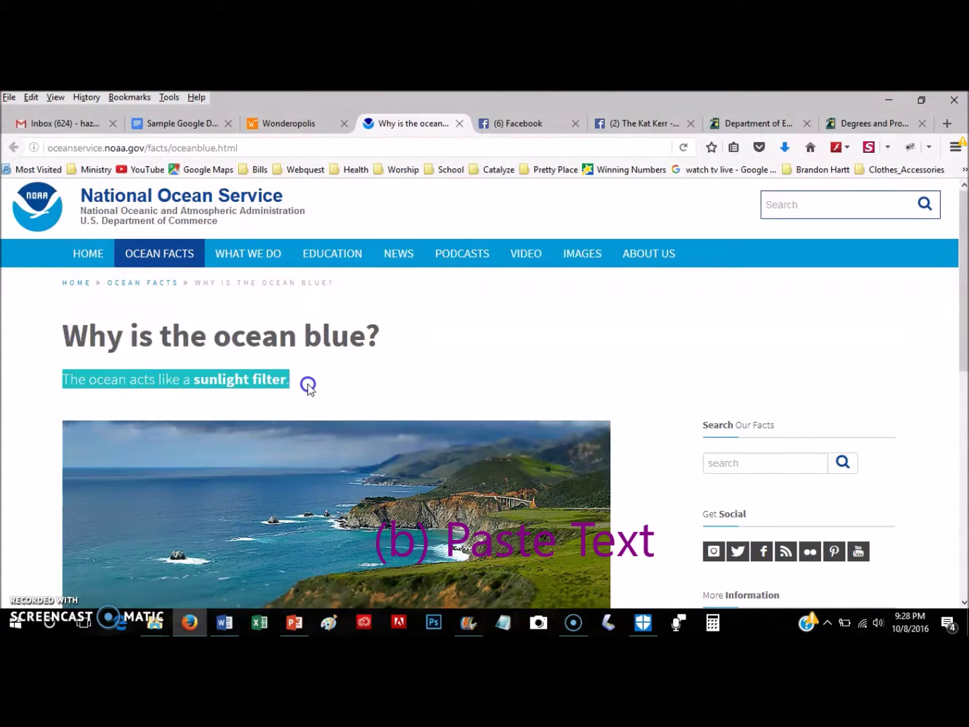
right_click(237, 383)
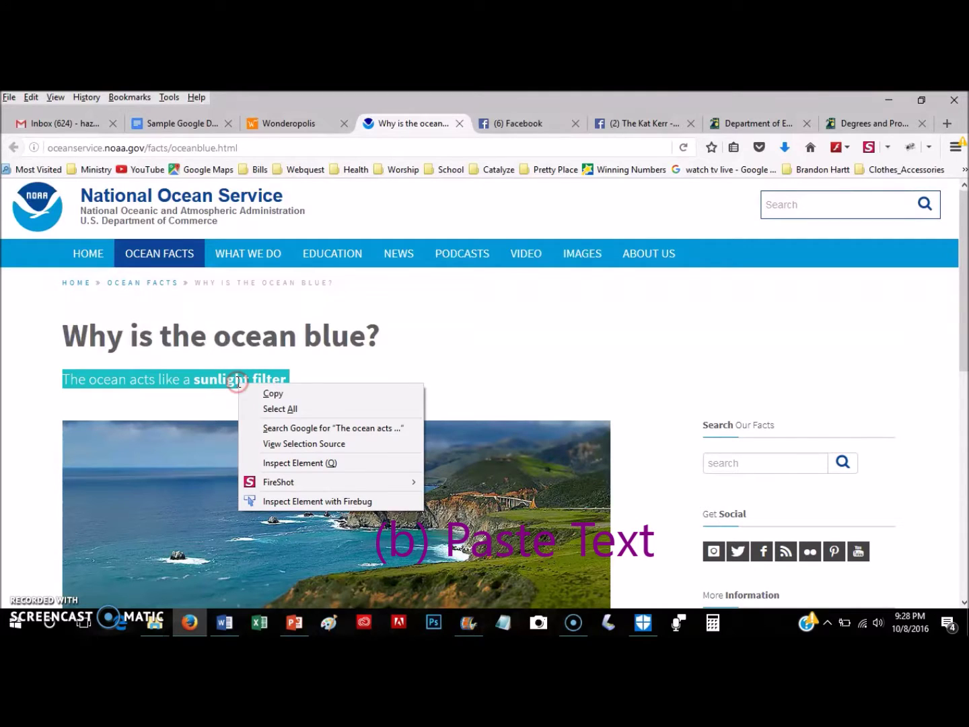
left_click(299, 396)
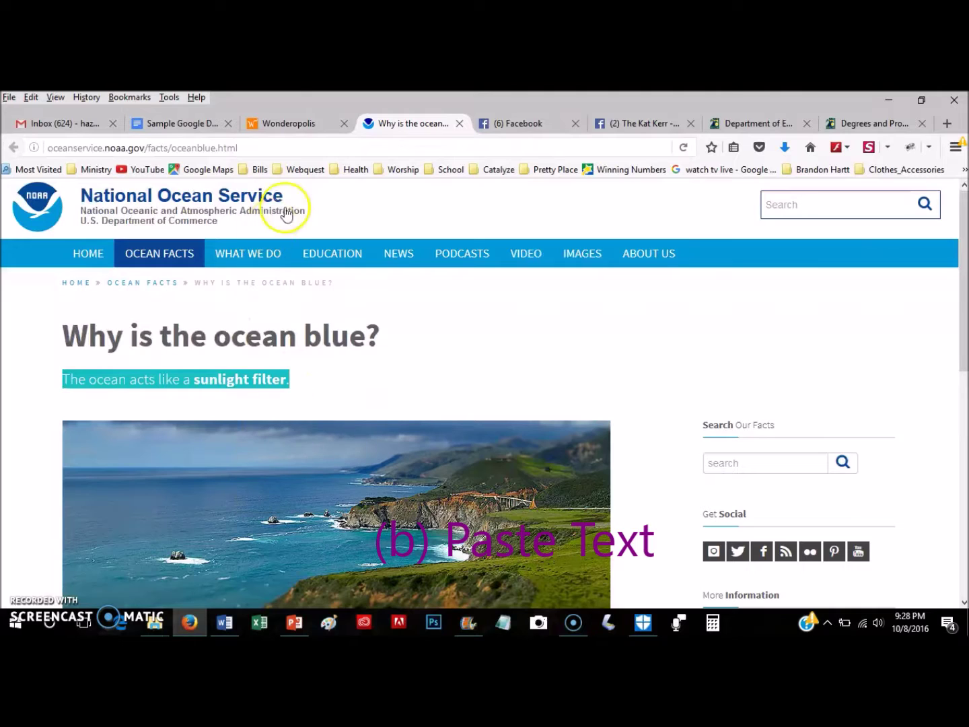
Paste the copied sentence on the blank line below "Why is the ocean blue?" in the Google Doc
left_click(187, 125)
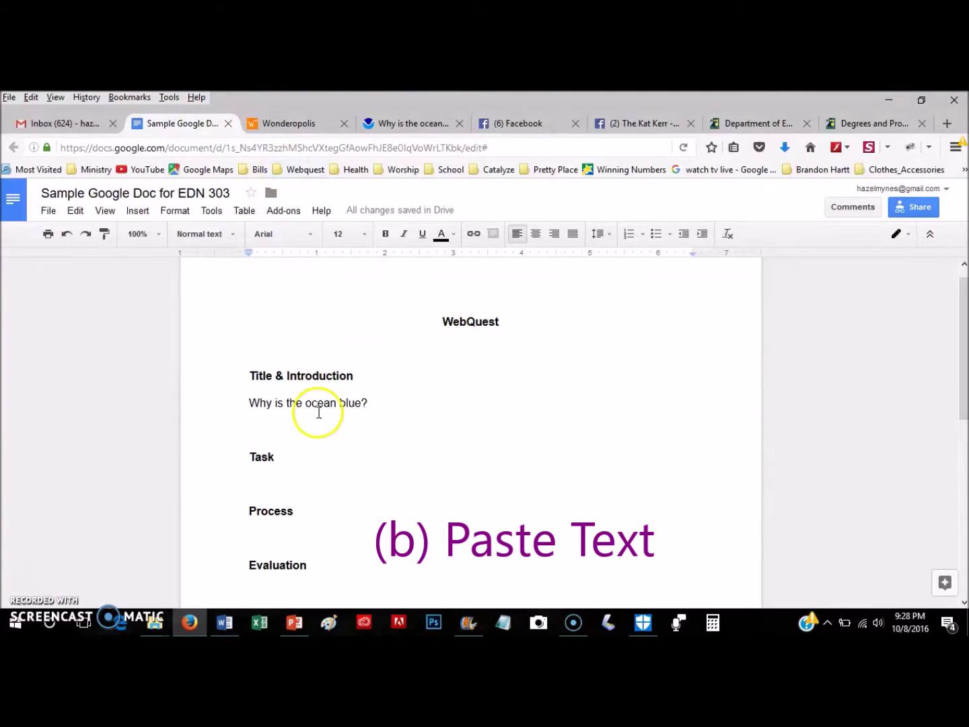
left_click(262, 431)
right_click(263, 431)
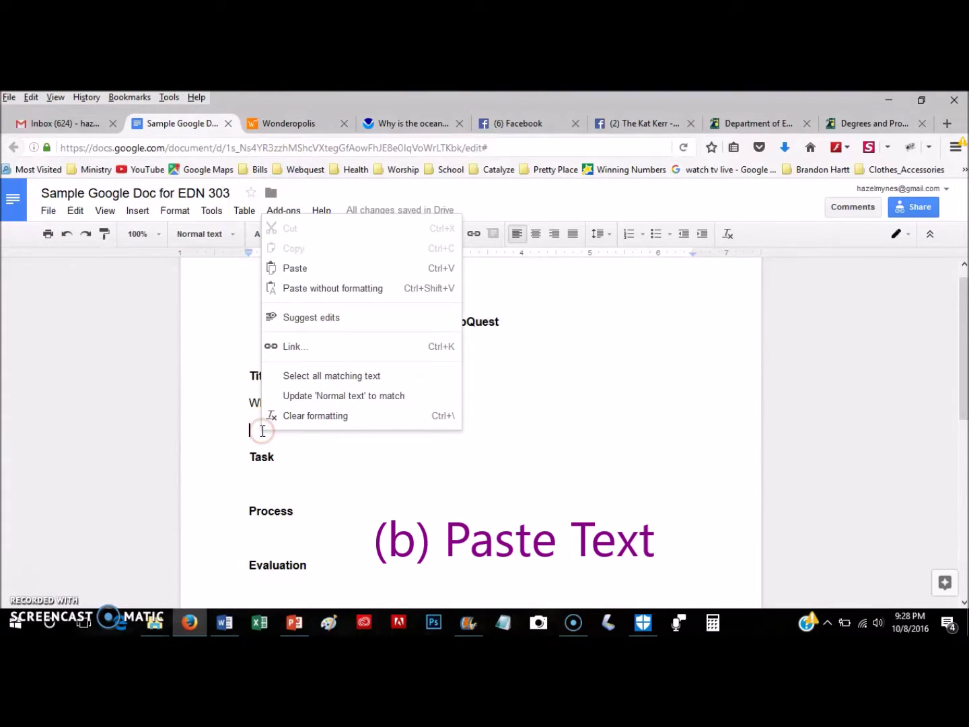
left_click(317, 269)
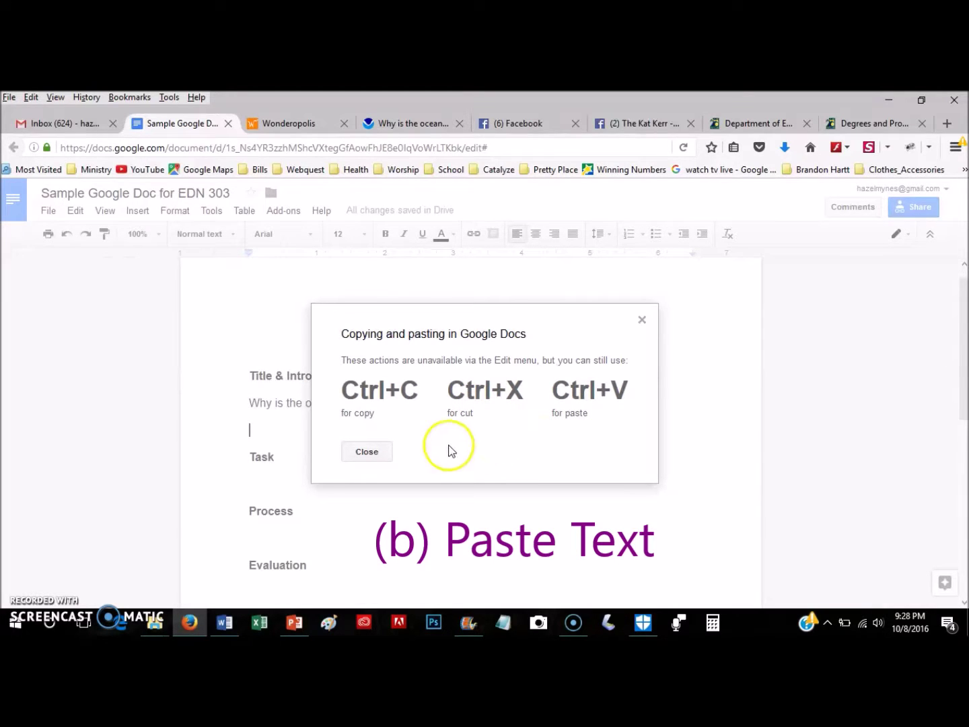
left_click(369, 453)
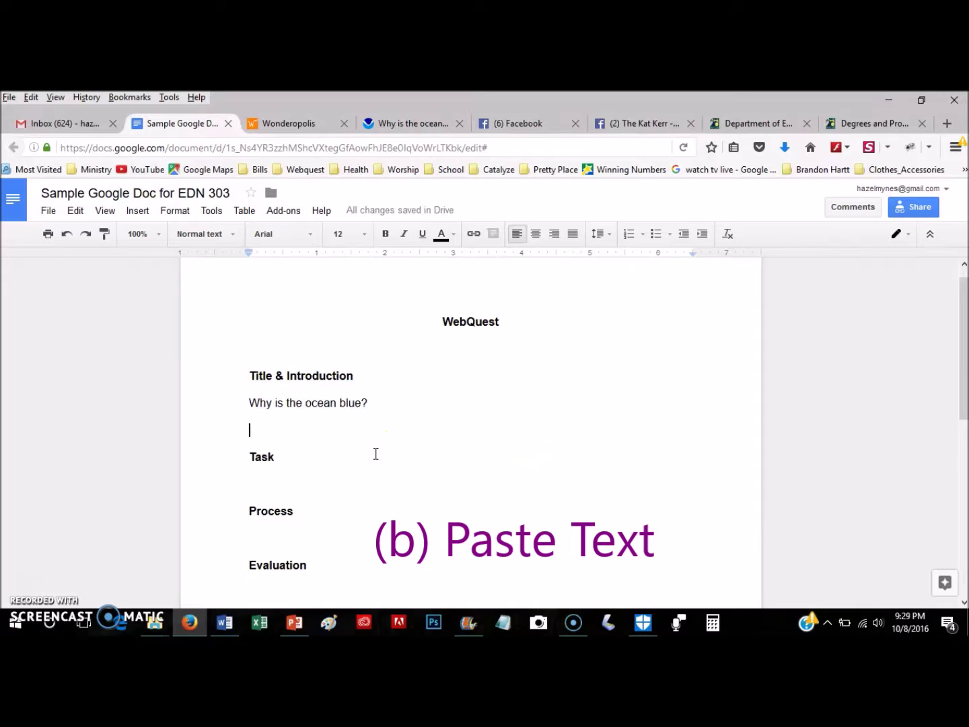
key("ctrl+v")
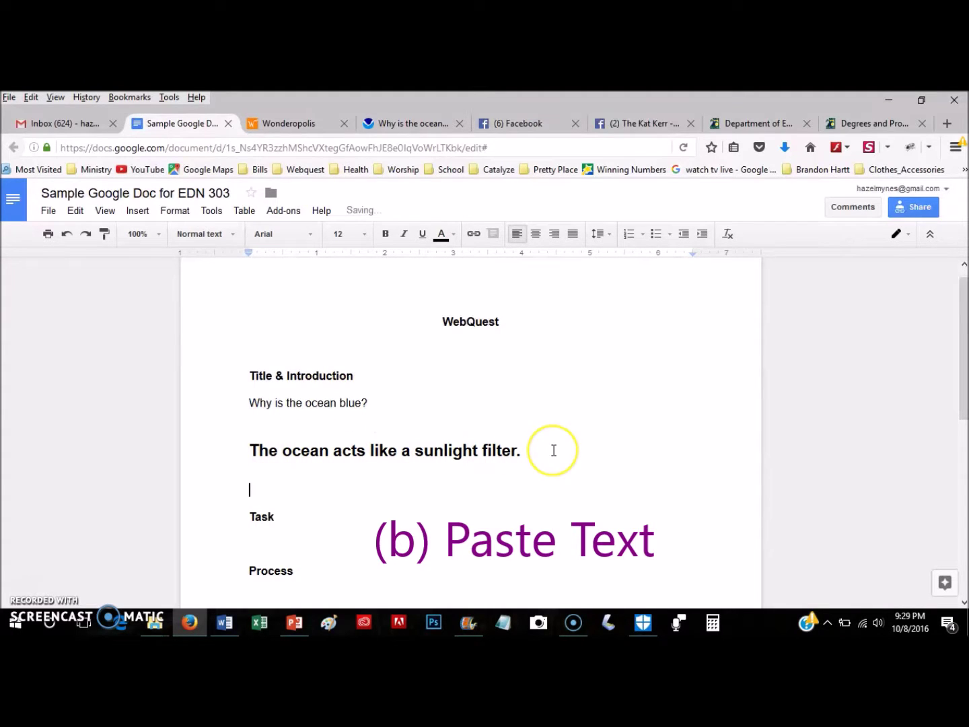
Set the pasted sunlight filter sentence to font size 12 and remove its bold formatting
left_click_drag(518, 449, 249, 449)
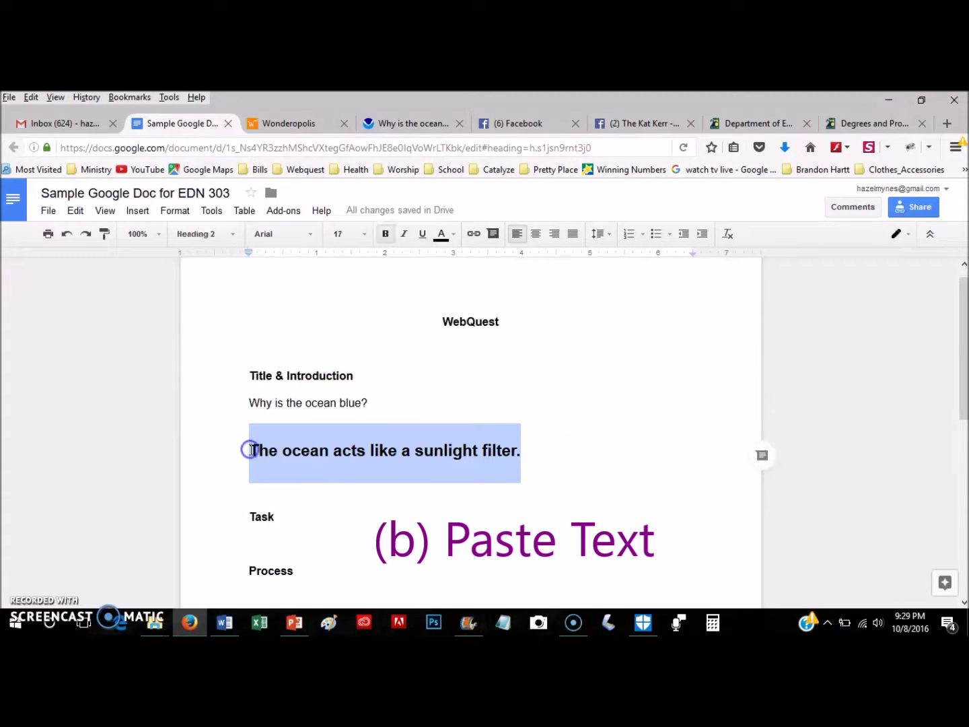
left_click(364, 237)
left_click(348, 336)
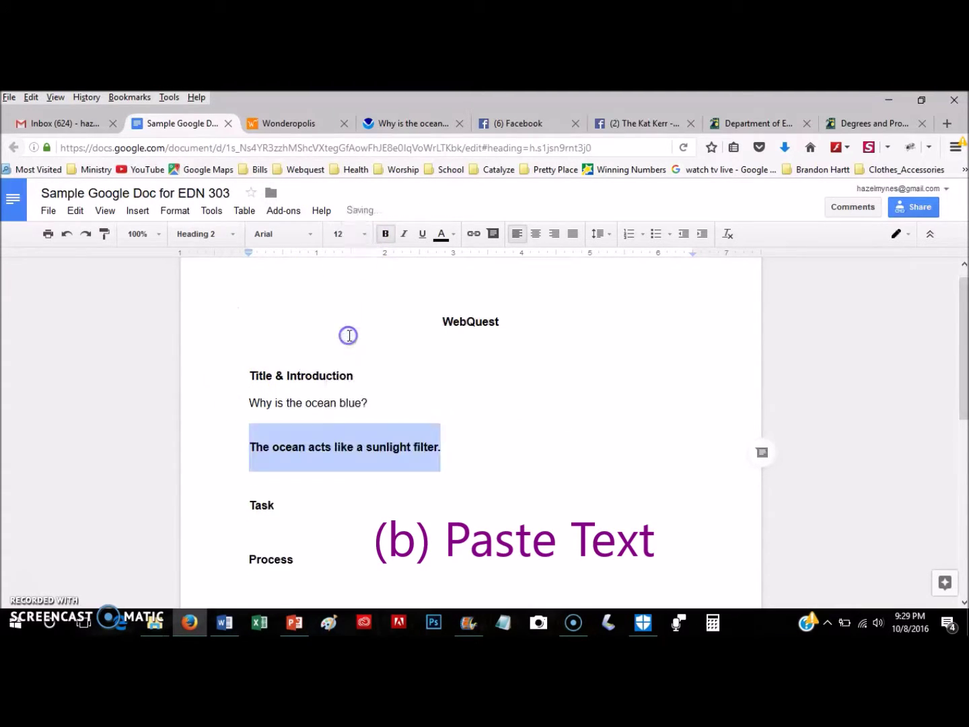
left_click(385, 236)
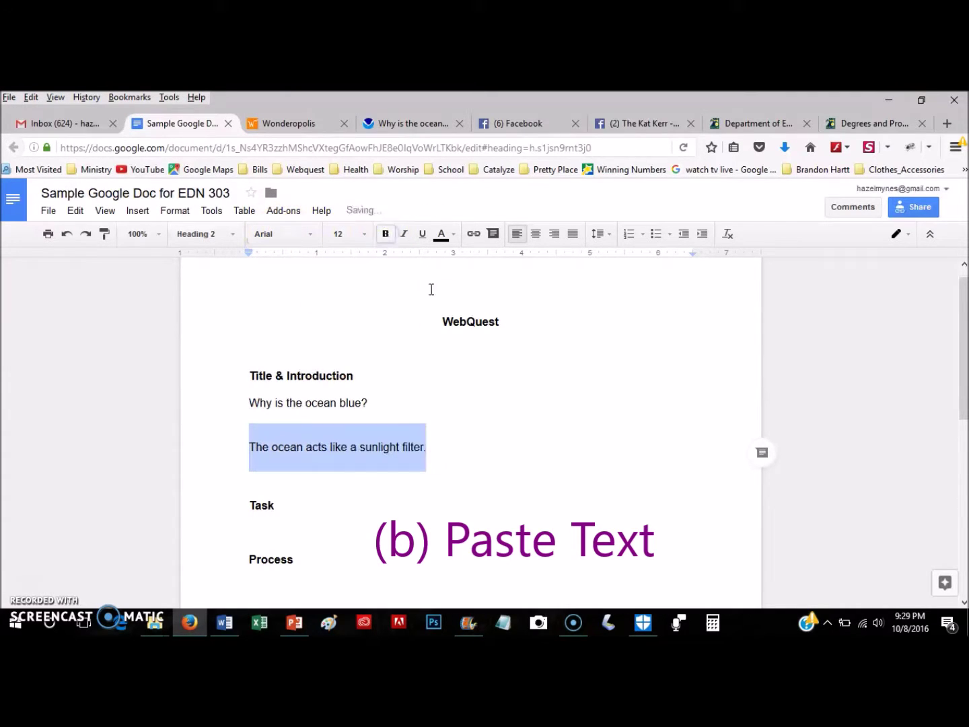
left_click(480, 426)
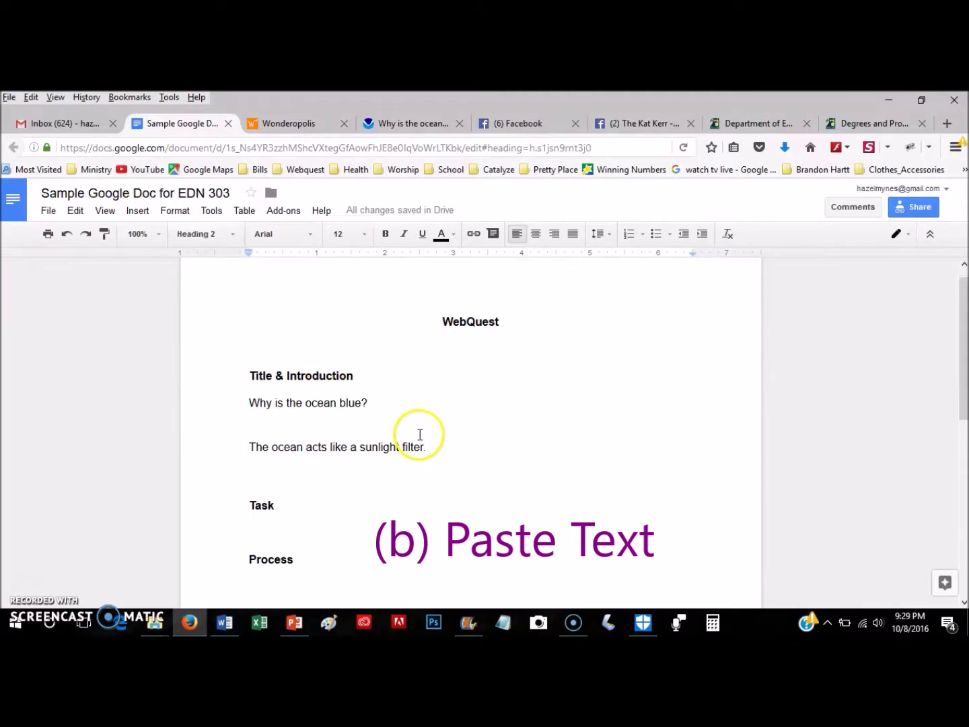
left_click(547, 441)
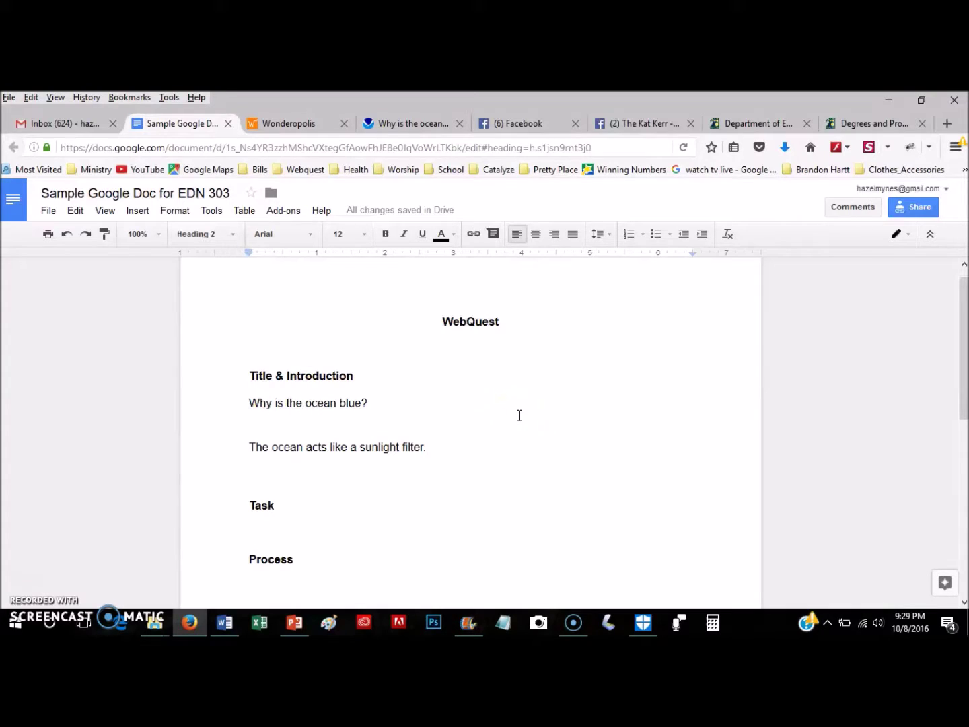
Select the line "Why is the ocean blue?" under the Title & Introduction heading
left_click(249, 402)
left_click(250, 402)
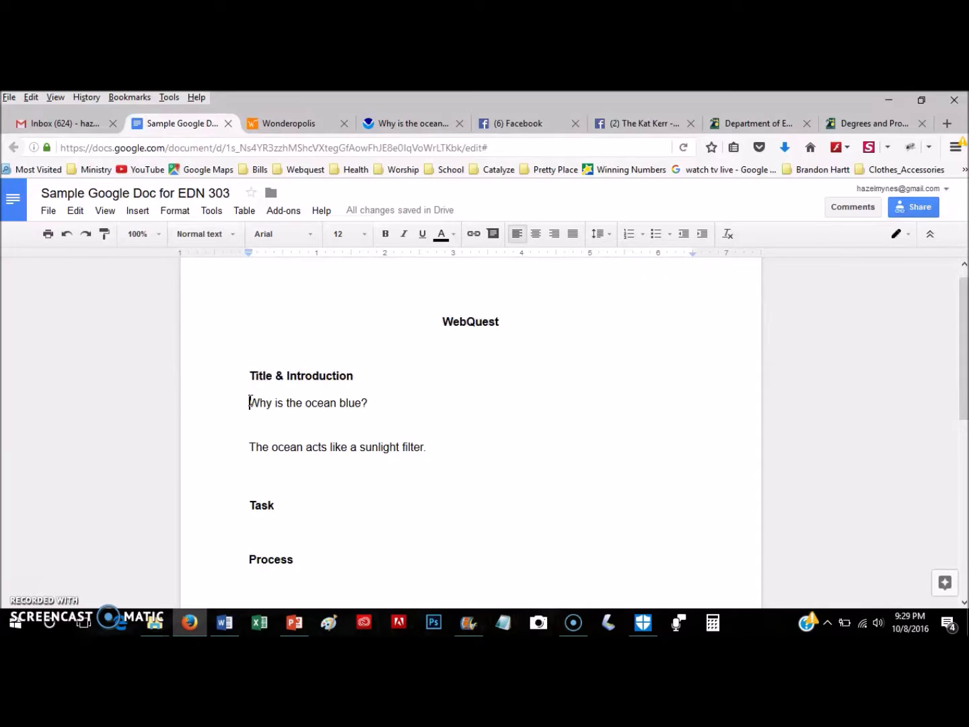
left_click_drag(249, 402, 359, 403)
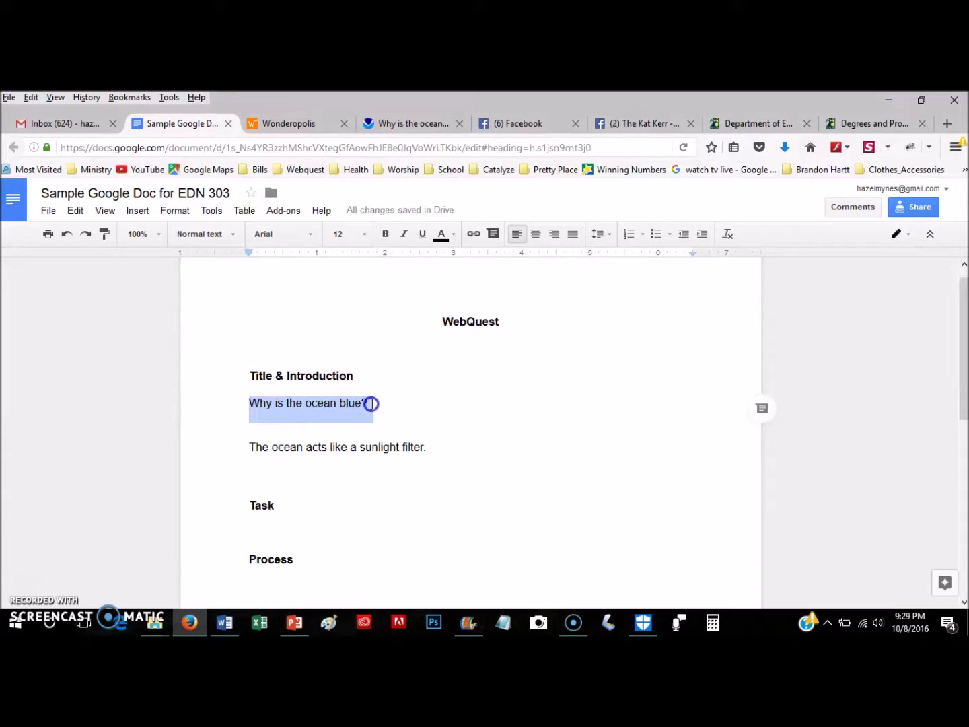
left_click(370, 403)
left_click_drag(251, 403, 364, 403)
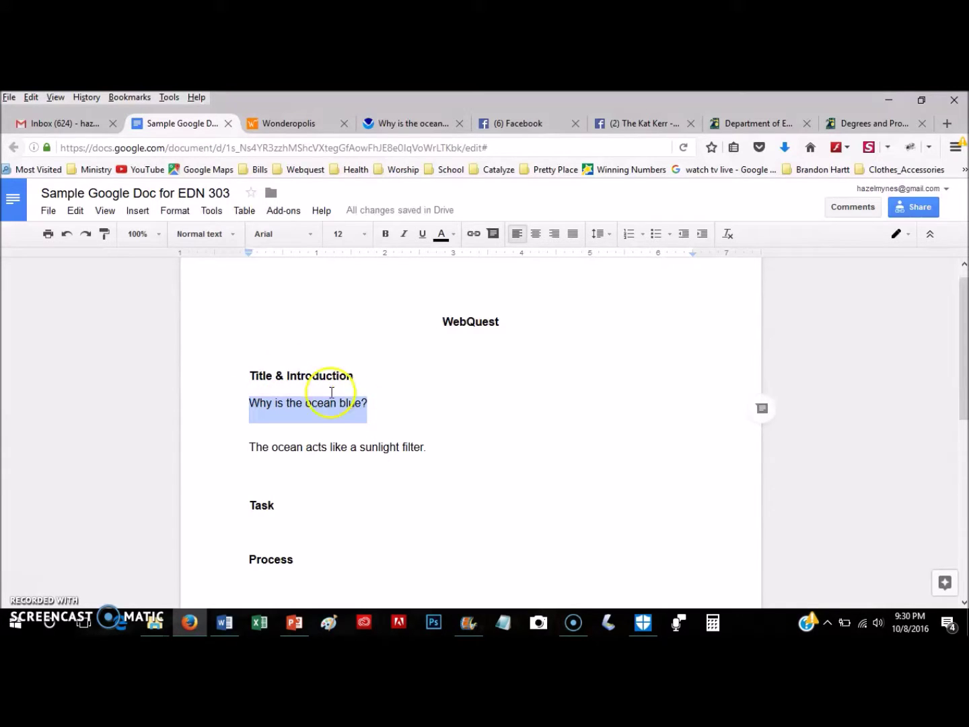
Copy the web address of the National Ocean Service page "Why is the ocean blue?"
left_click(406, 125)
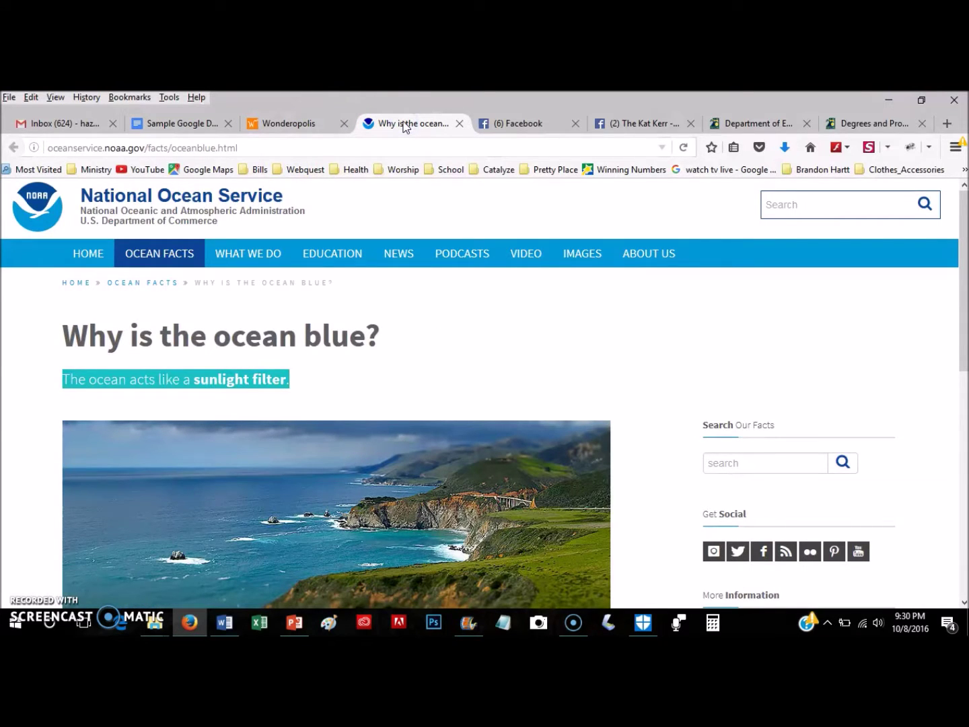
left_click(209, 147)
key("ctrl+c")
right_click(209, 146)
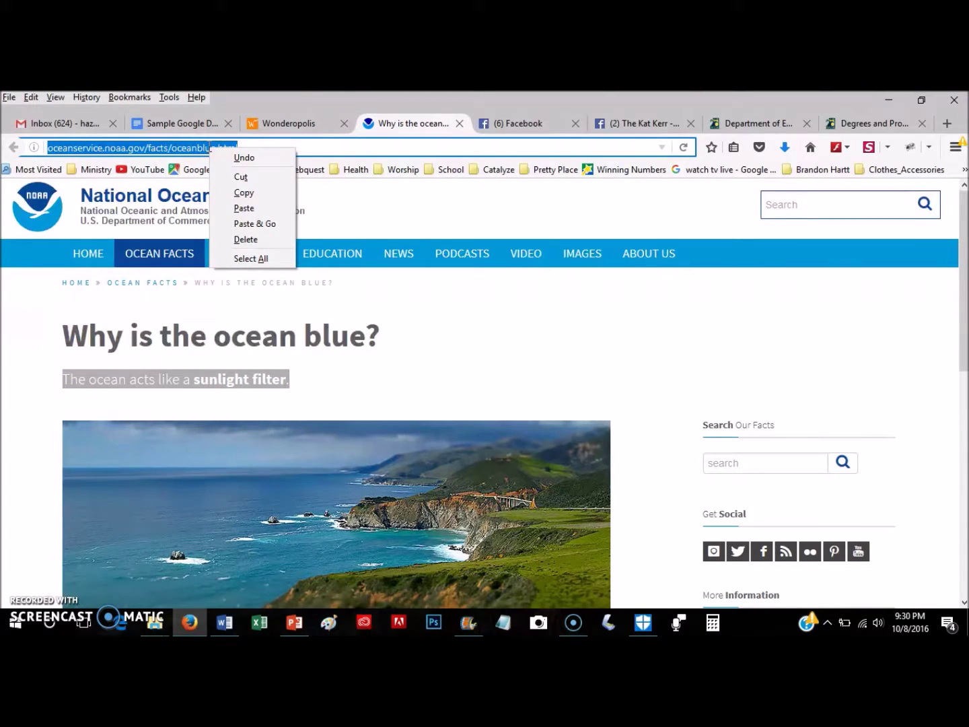
left_click(243, 195)
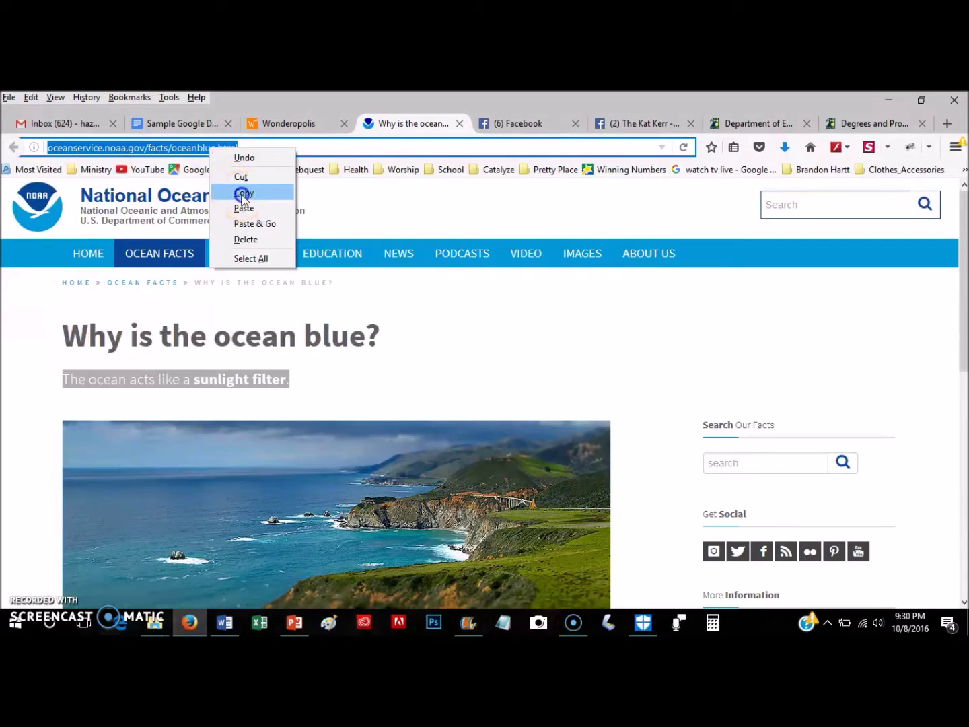
In the Google Doc, link the selected "Why is the ocean blue?" text to the copied oceanservice.noaa.gov/facts/oceanblue.html address
left_click(180, 128)
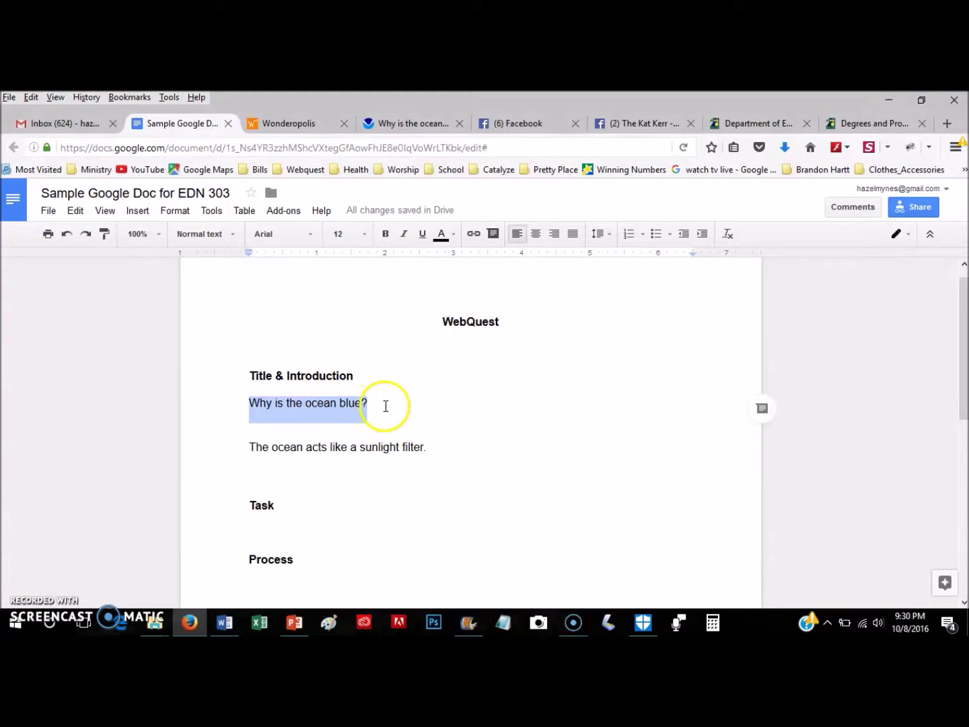
left_click(136, 211)
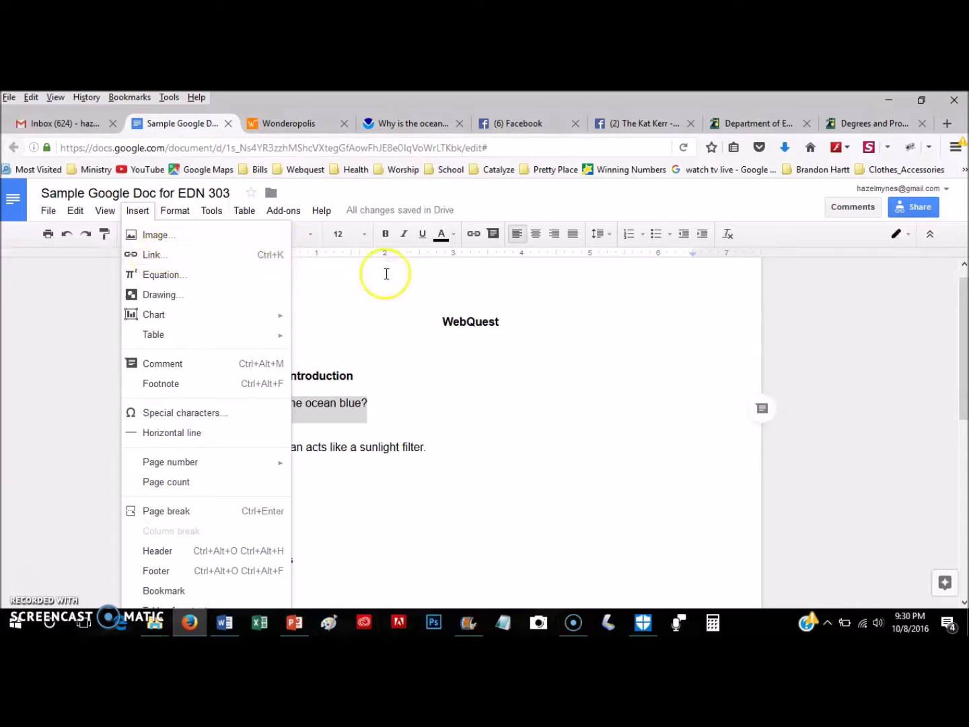
left_click(476, 235)
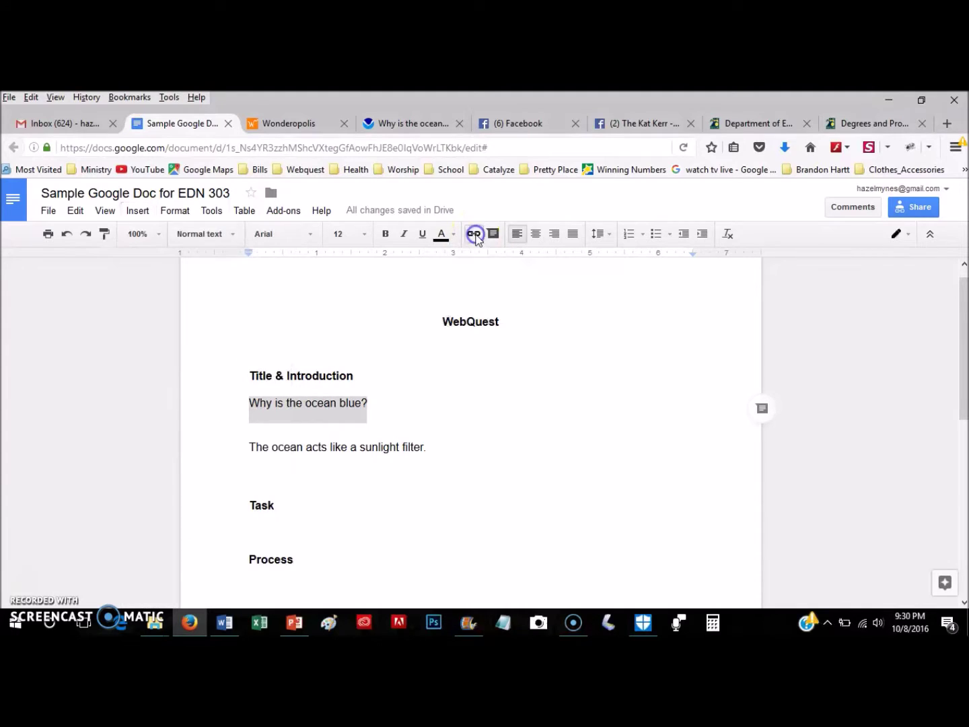
left_click(475, 235)
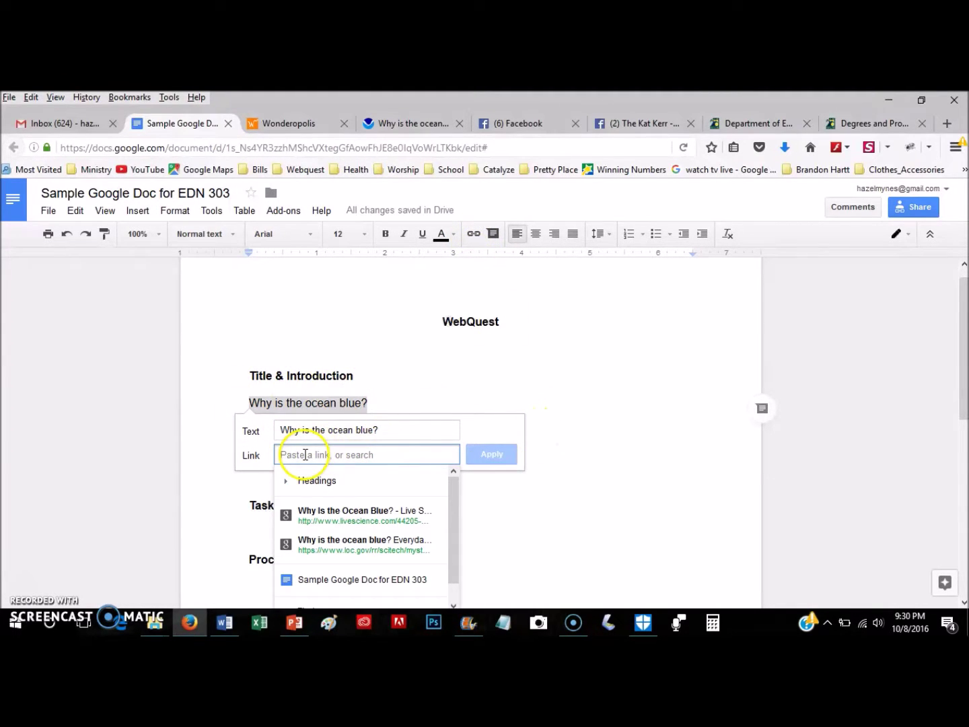
left_click(380, 458)
right_click(380, 457)
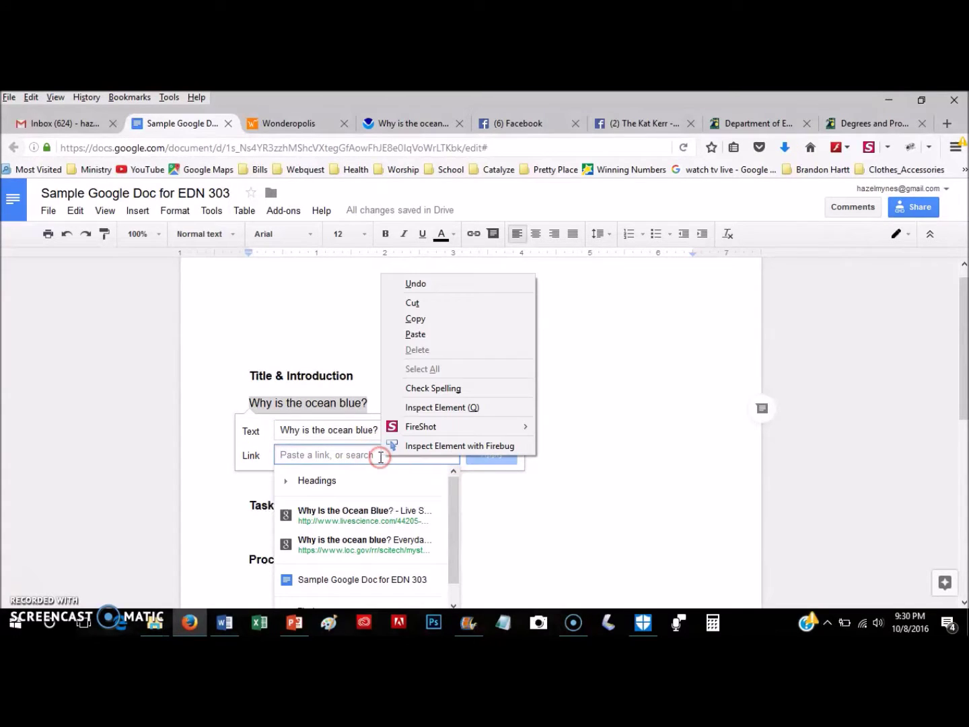
left_click(433, 335)
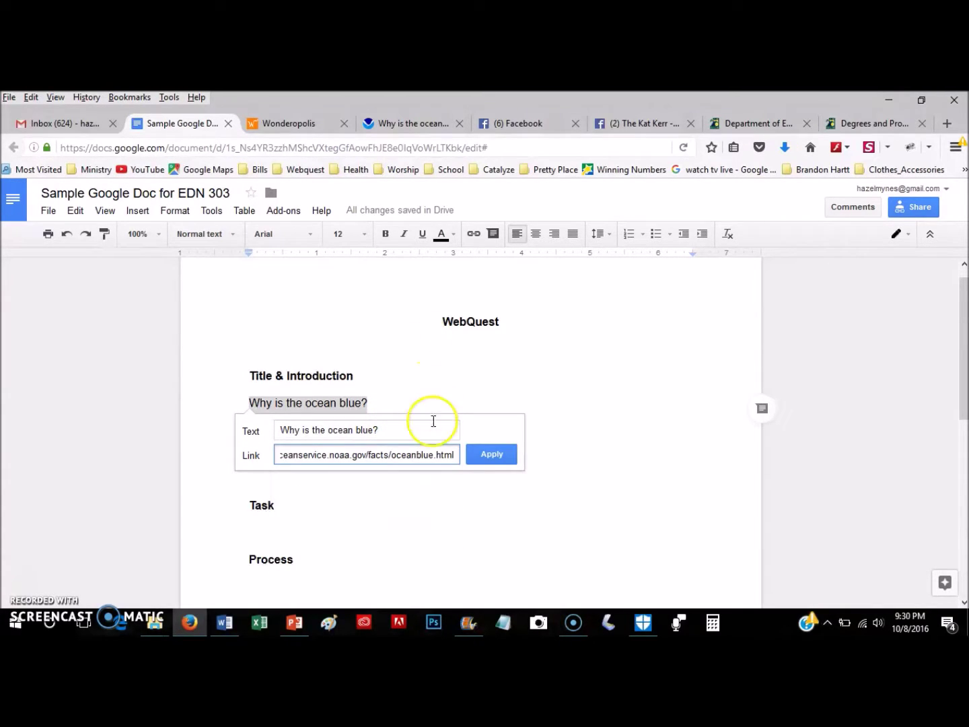
left_click(491, 456)
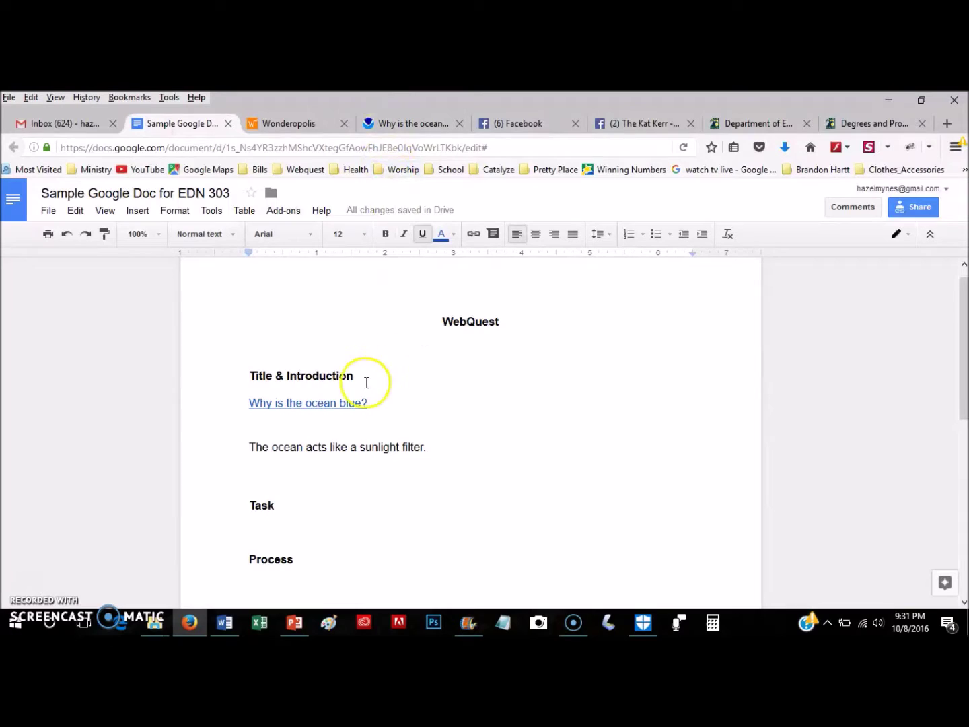
Test the "Why is the ocean blue?" link by opening its page, and return to the Google Doc
left_click(313, 402)
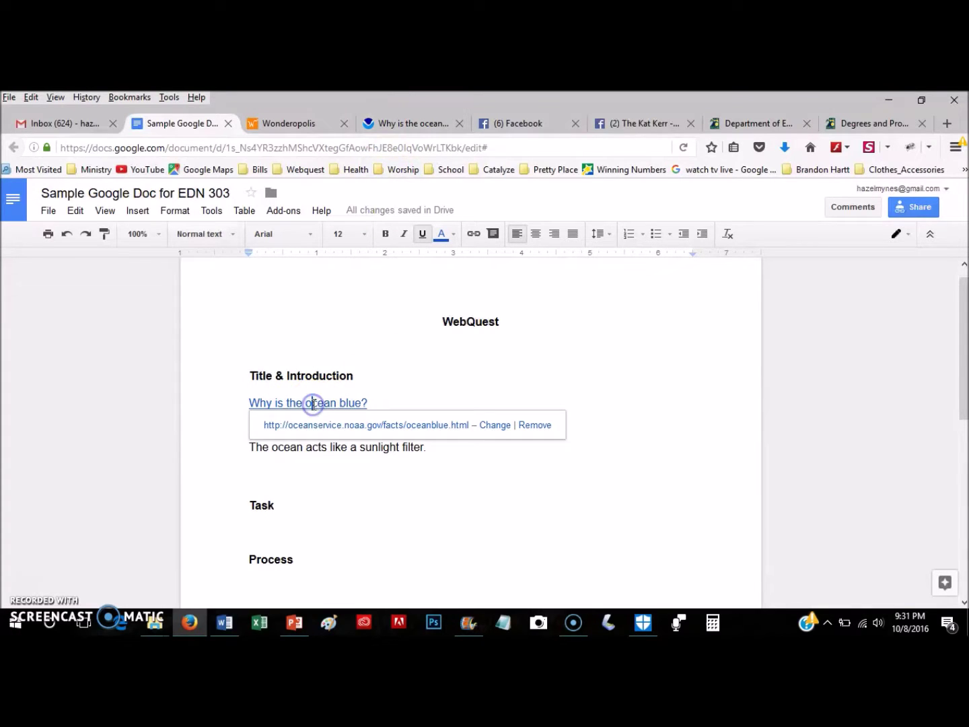
left_click(360, 428)
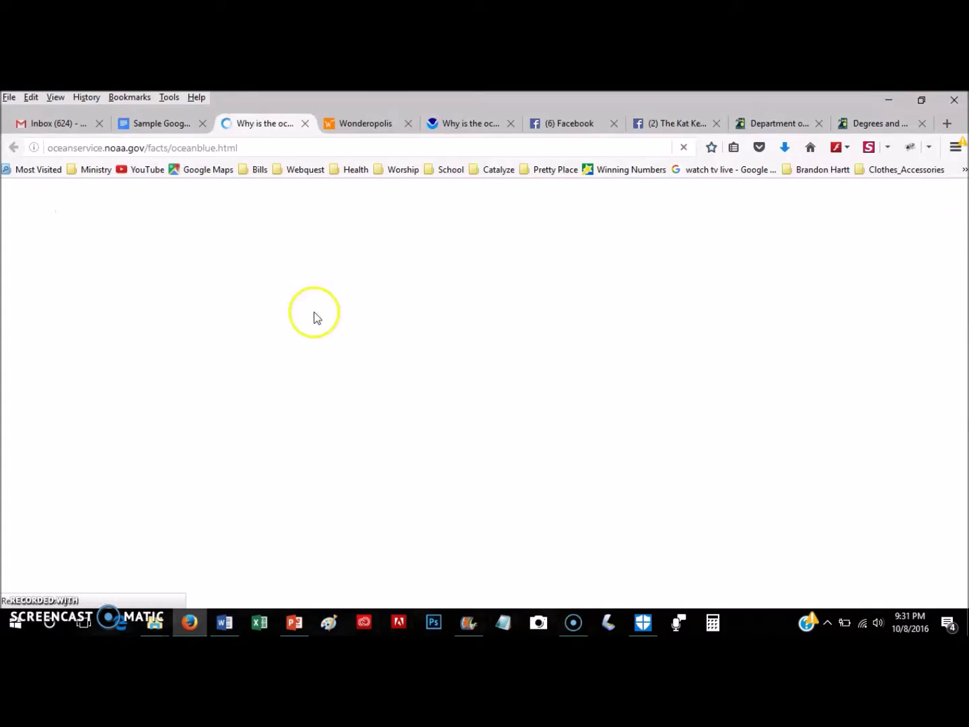
left_click(271, 126)
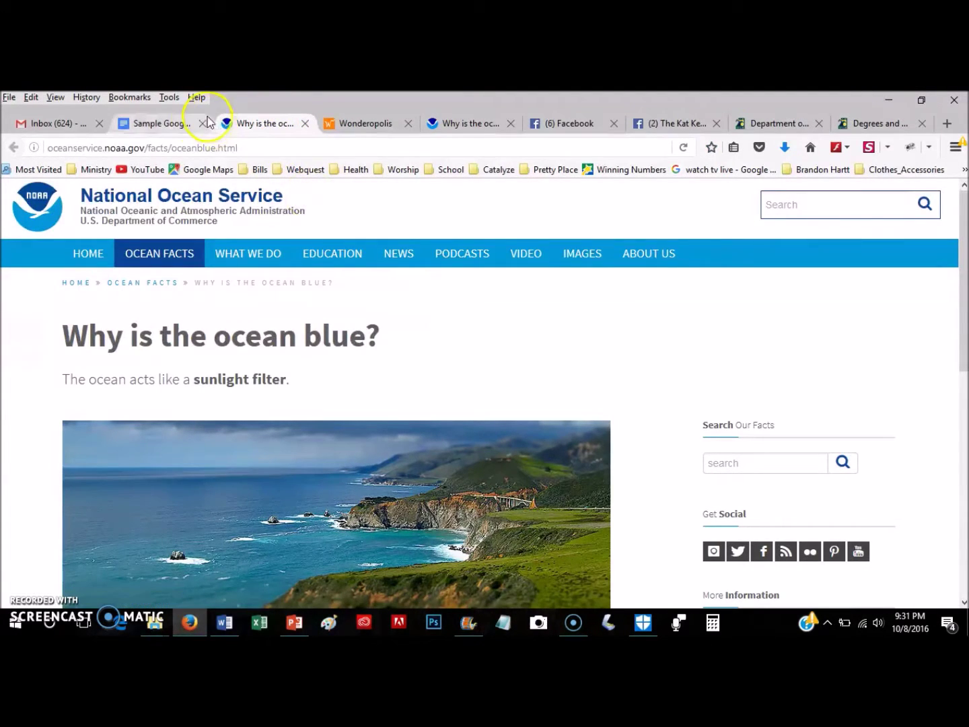
left_click(159, 123)
left_click(620, 407)
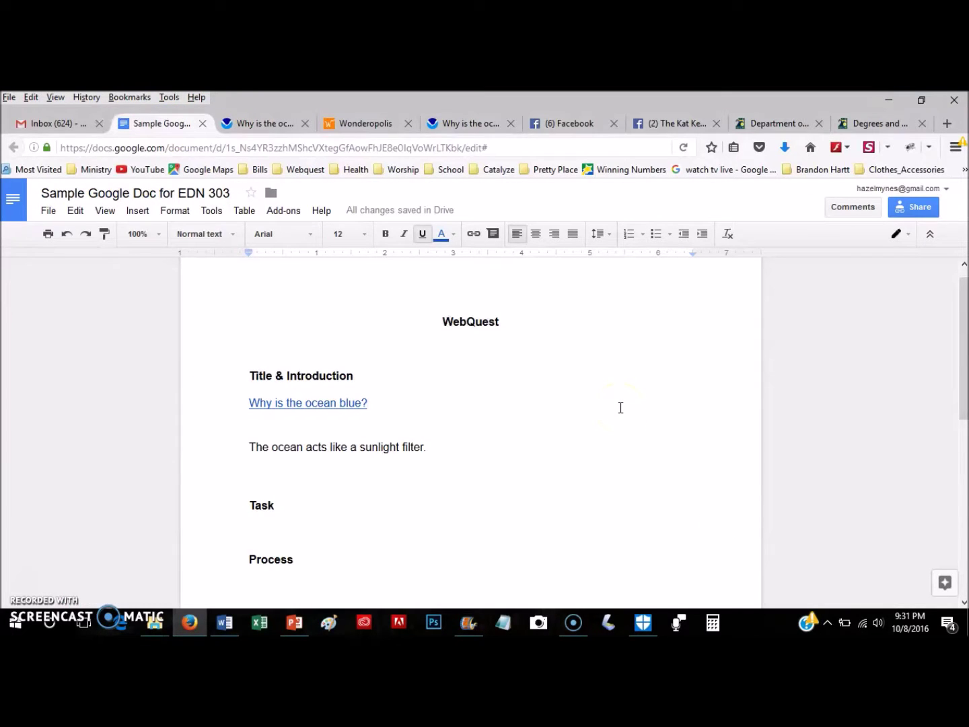
left_click(602, 408)
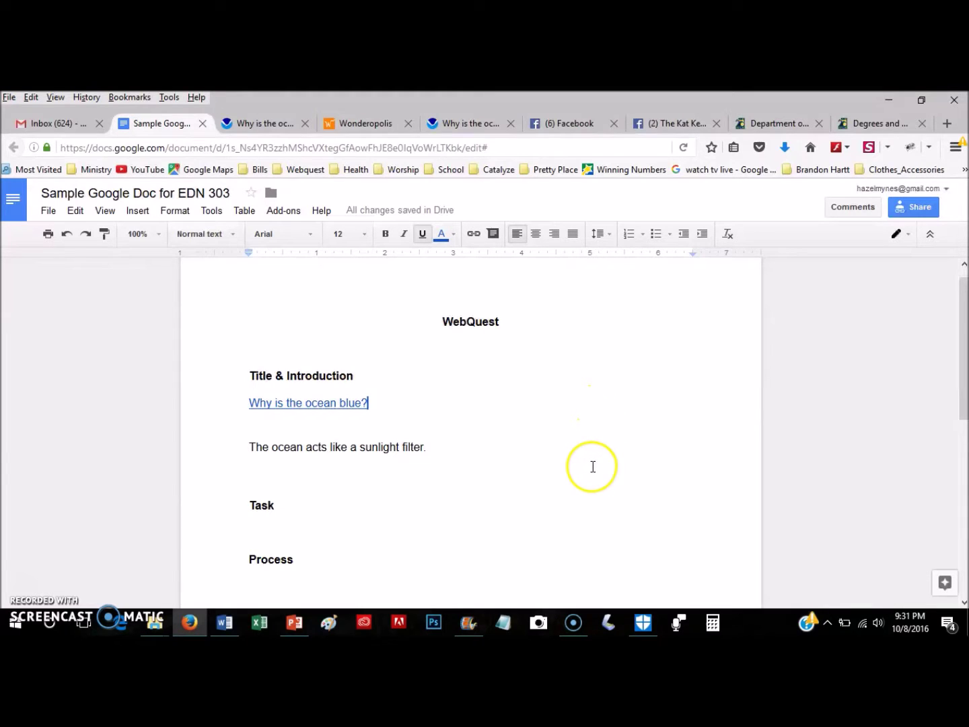
Insert the beach photo from the Webquest Videos folder on the blank line below the Task heading
scroll(593, 467, "down", 2)
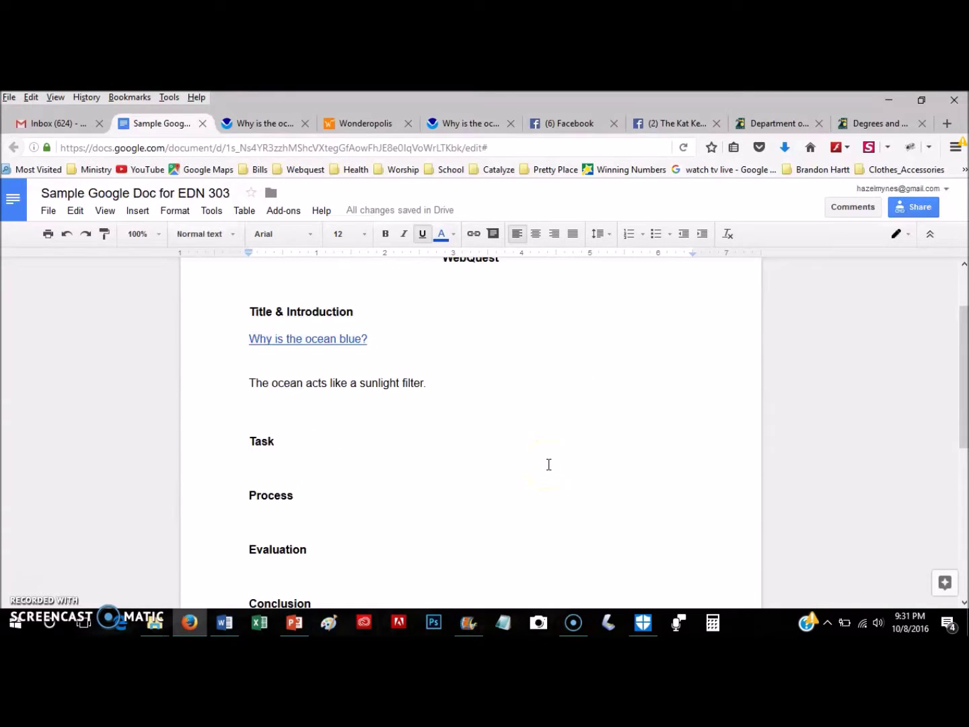
left_click(260, 468)
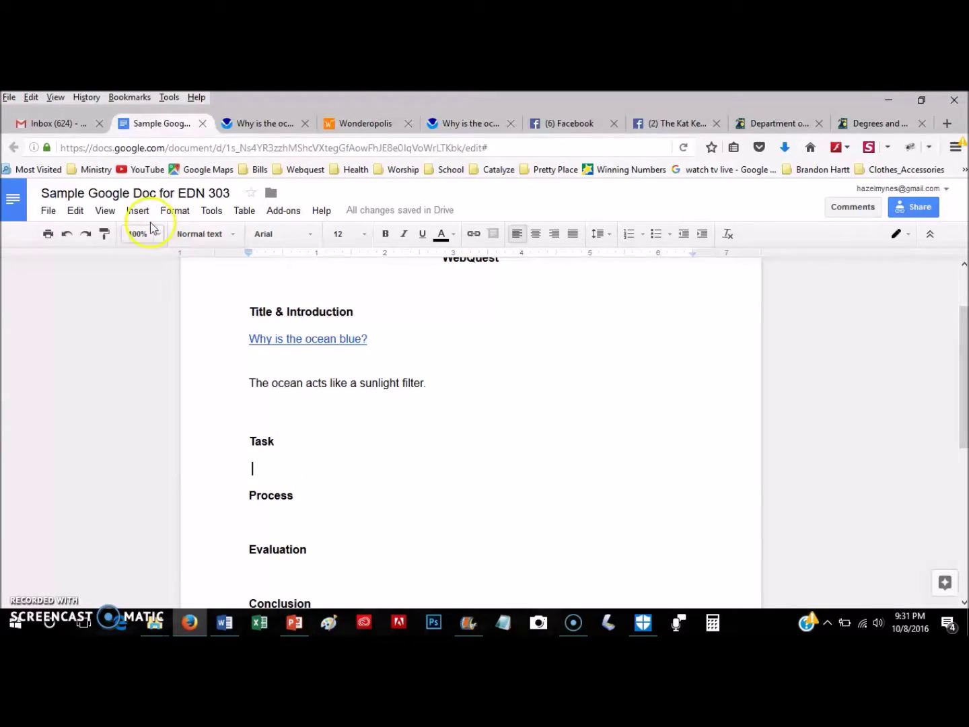
left_click(131, 210)
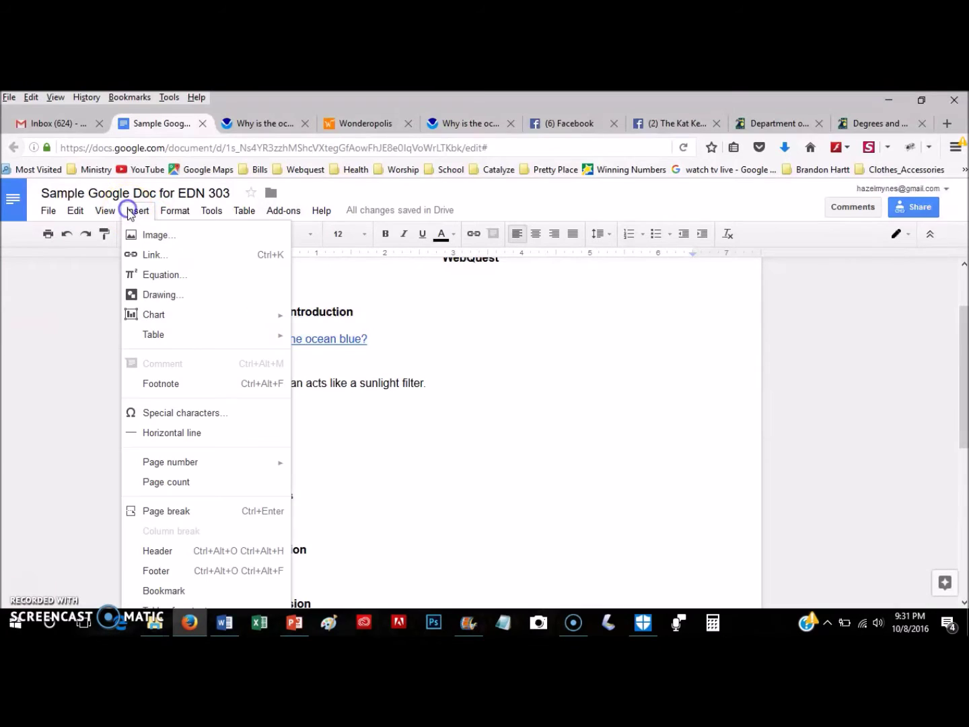
left_click(159, 237)
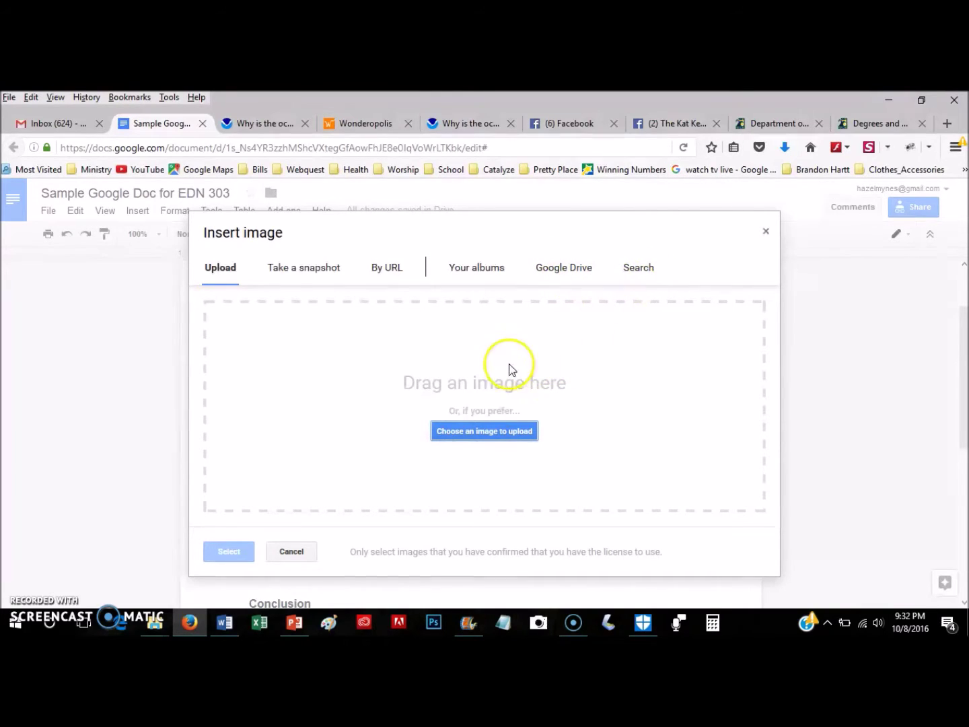
left_click(481, 431)
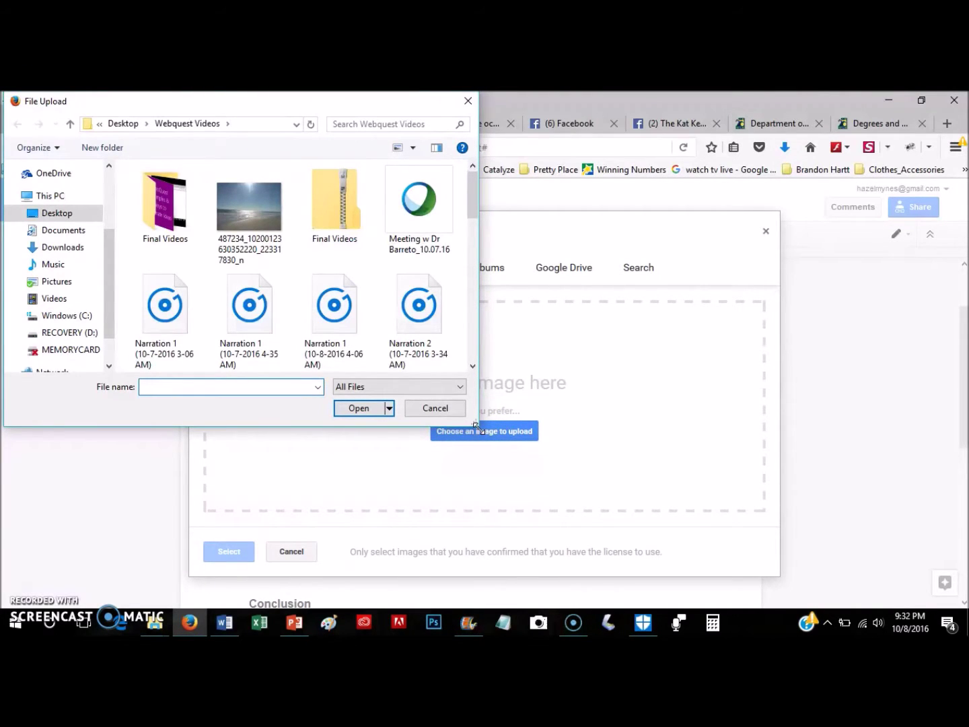
left_click(251, 210)
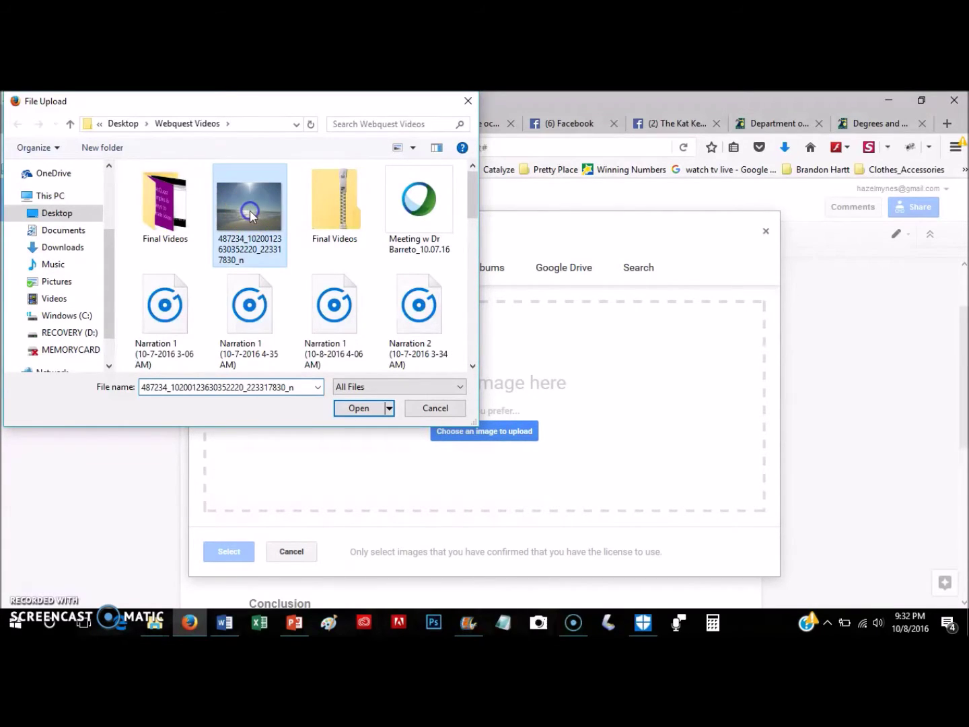
left_click(358, 407)
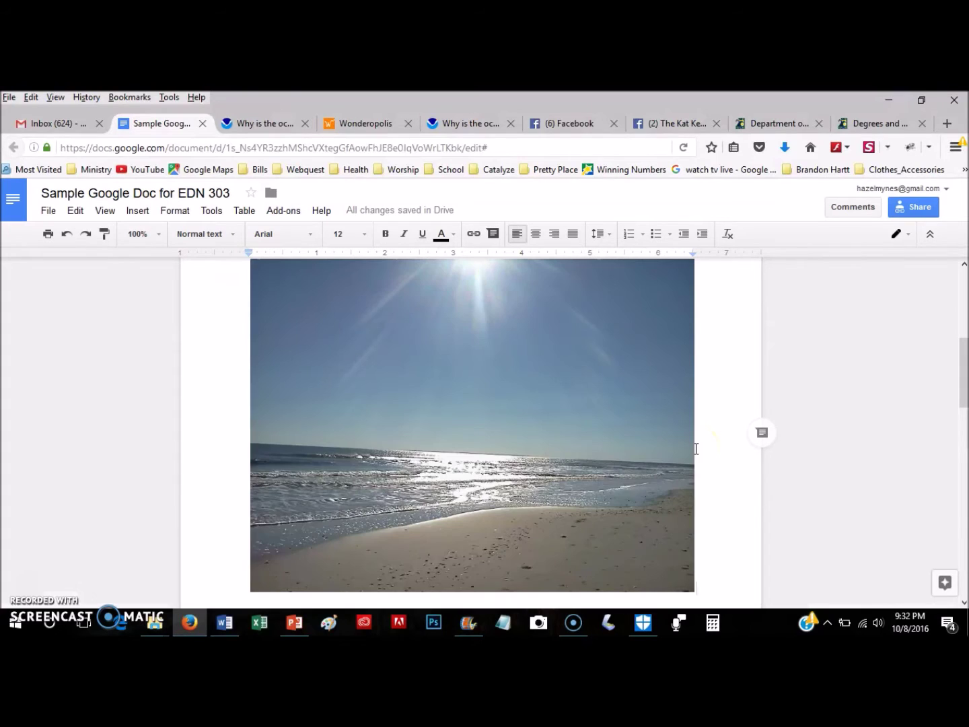
Shrink the beach photo under Task proportionally to about 2.8 inches wide
scroll(635, 424, "down", 2)
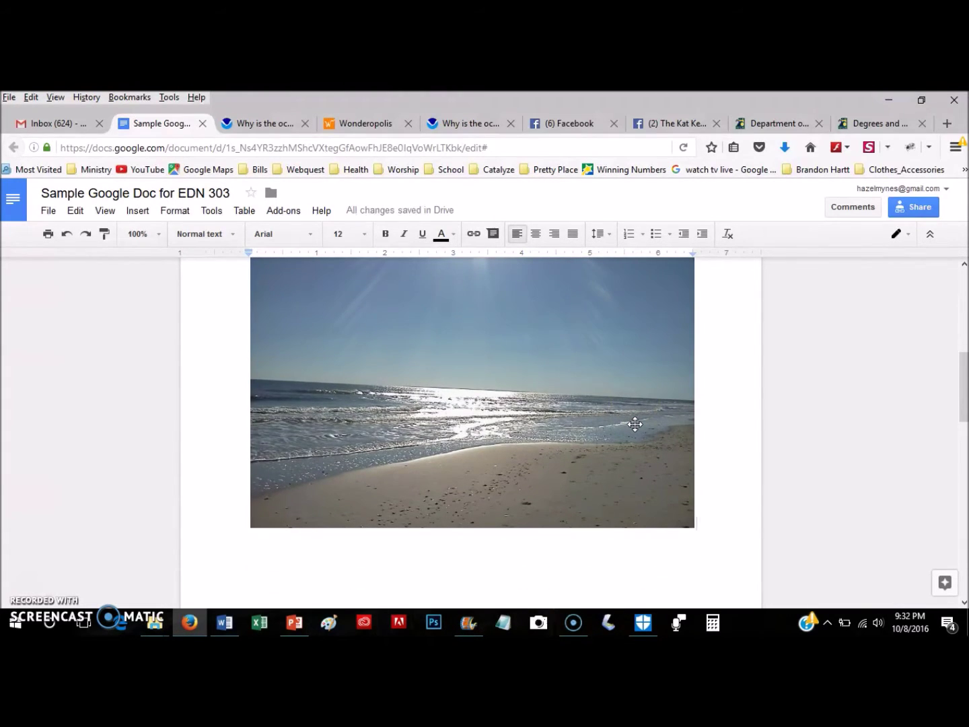
scroll(634, 424, "up", 9)
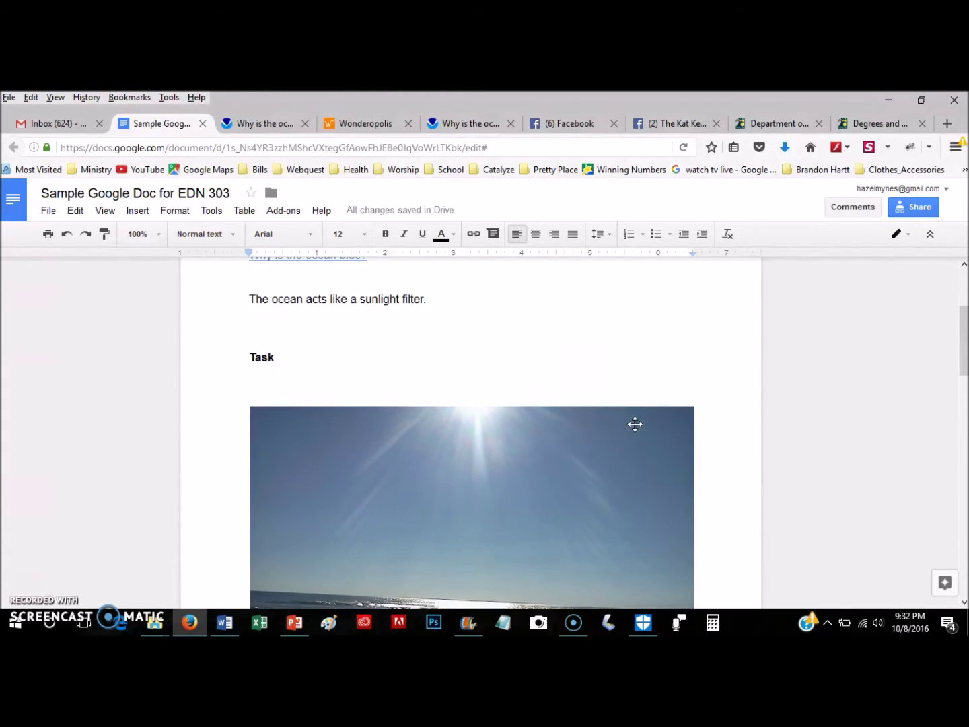
scroll(637, 425, "down", 5)
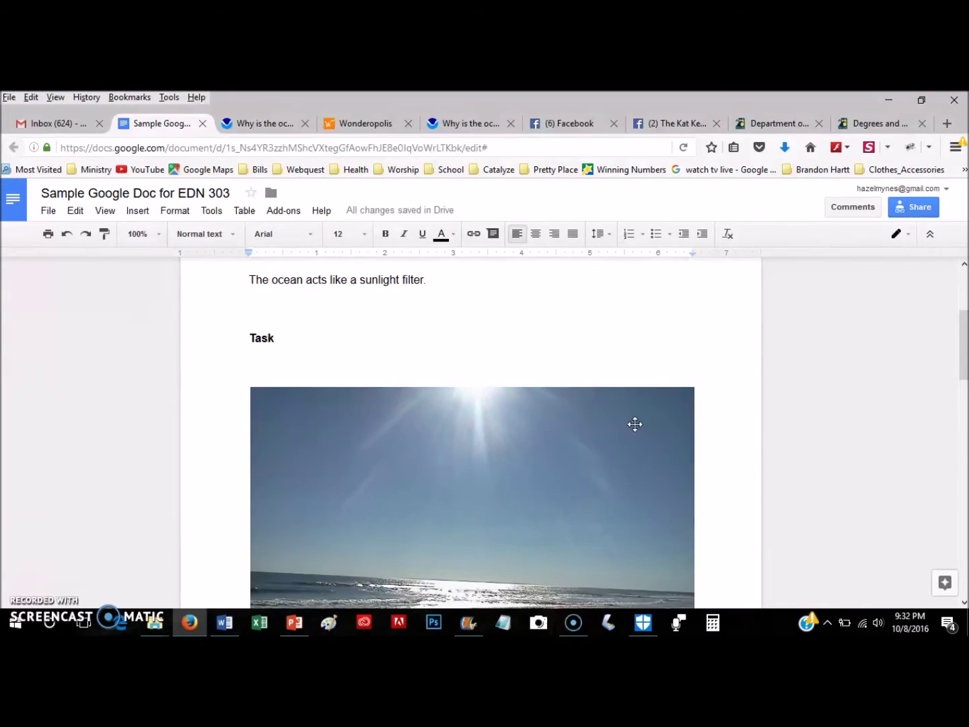
left_click(613, 425)
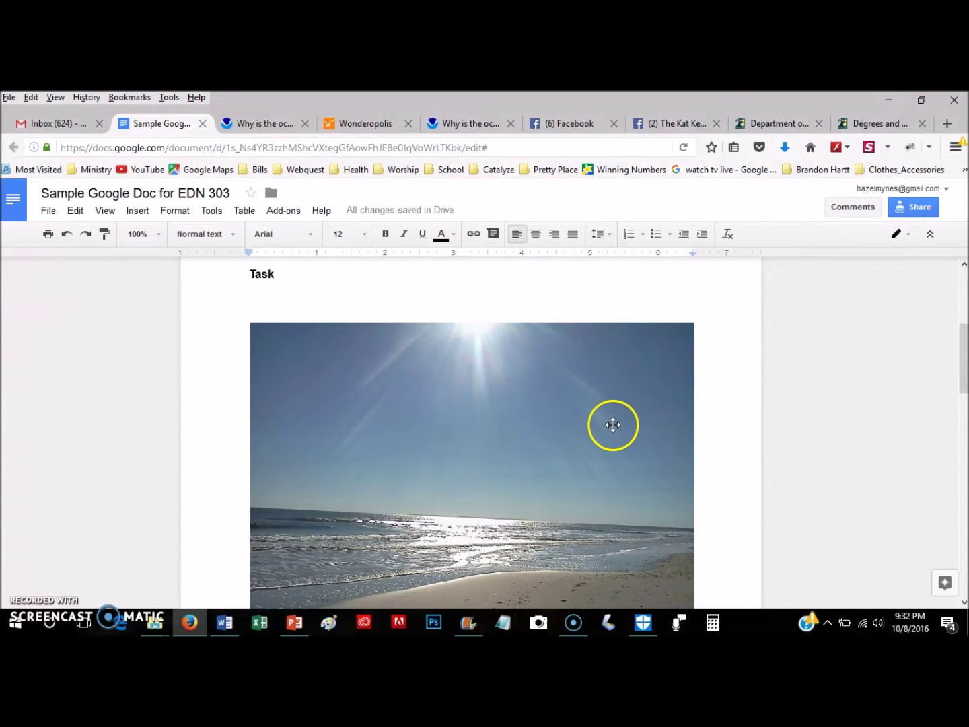
left_click(613, 424)
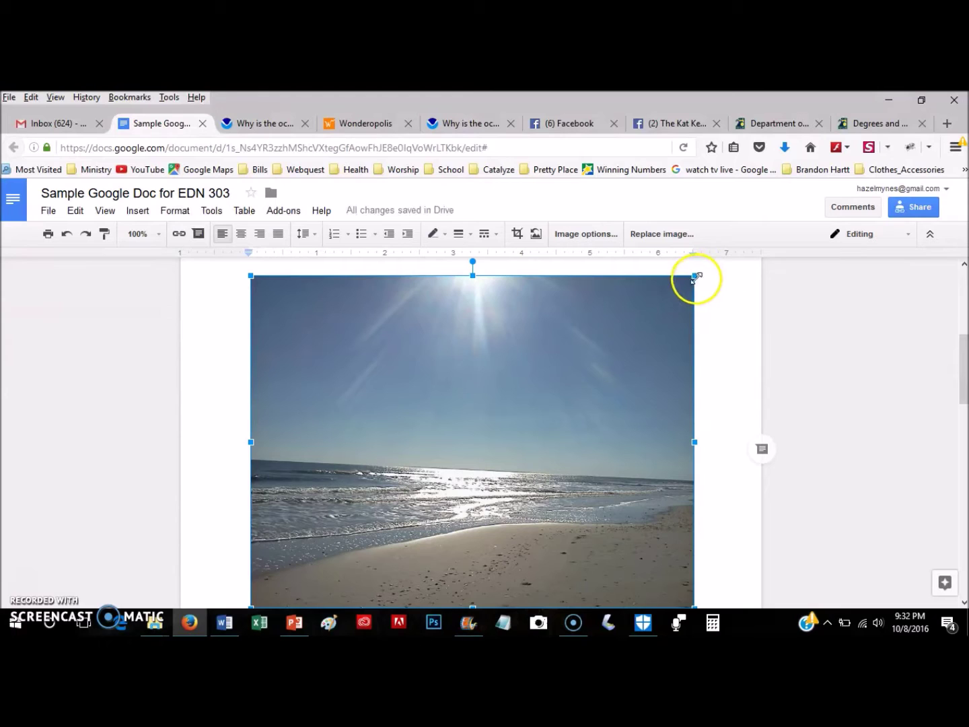
scroll(703, 457, "down", 3)
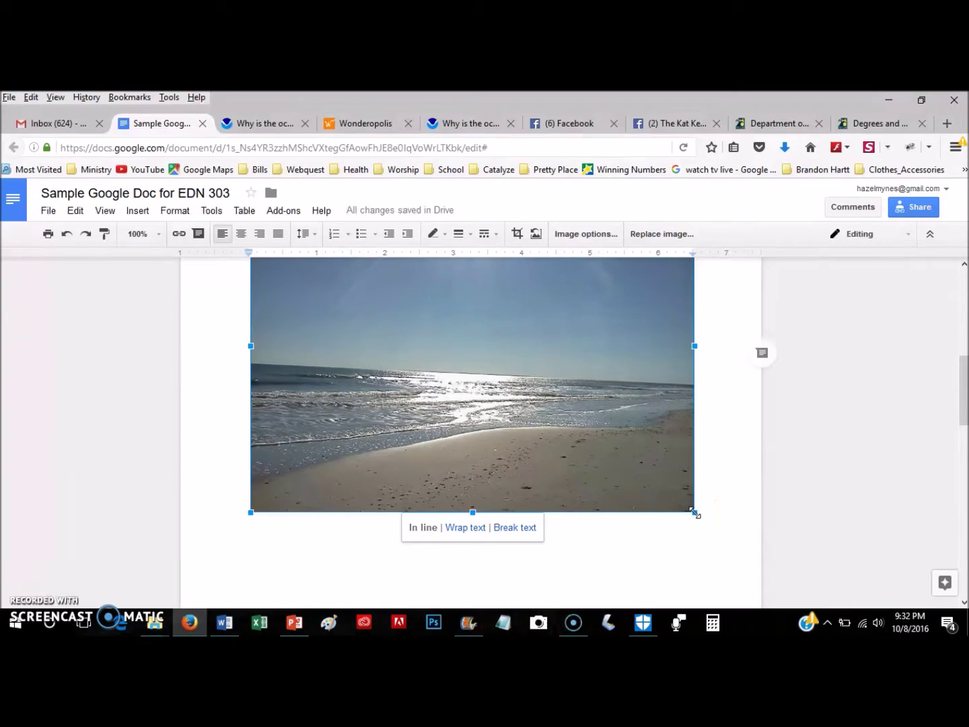
left_click_drag(695, 513, 445, 305)
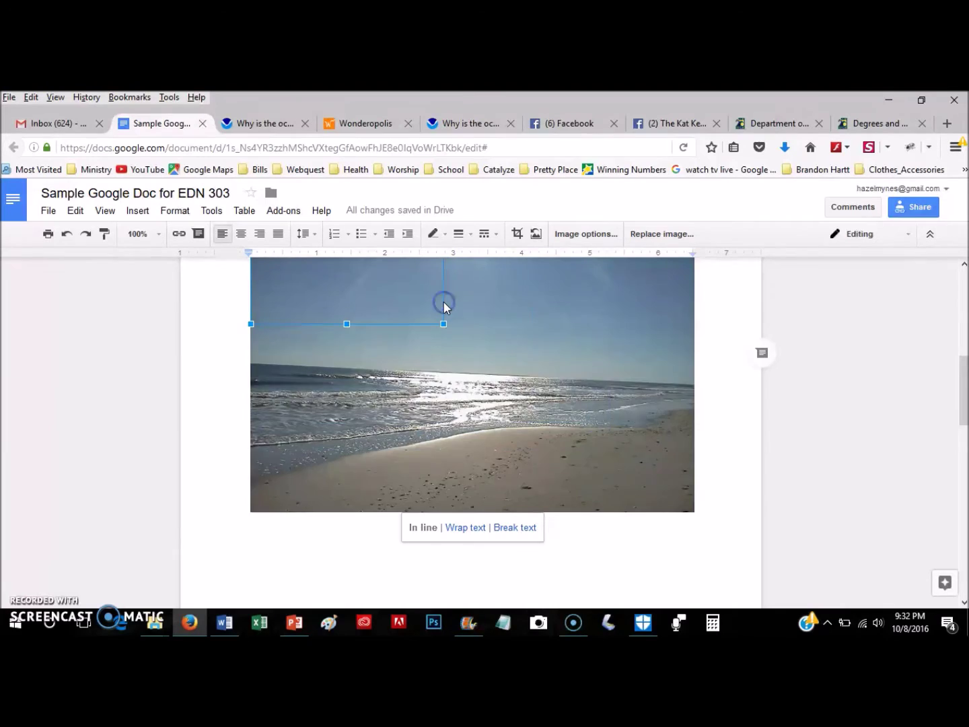
left_click_drag(443, 304, 444, 303)
scroll(471, 387, "up", 3)
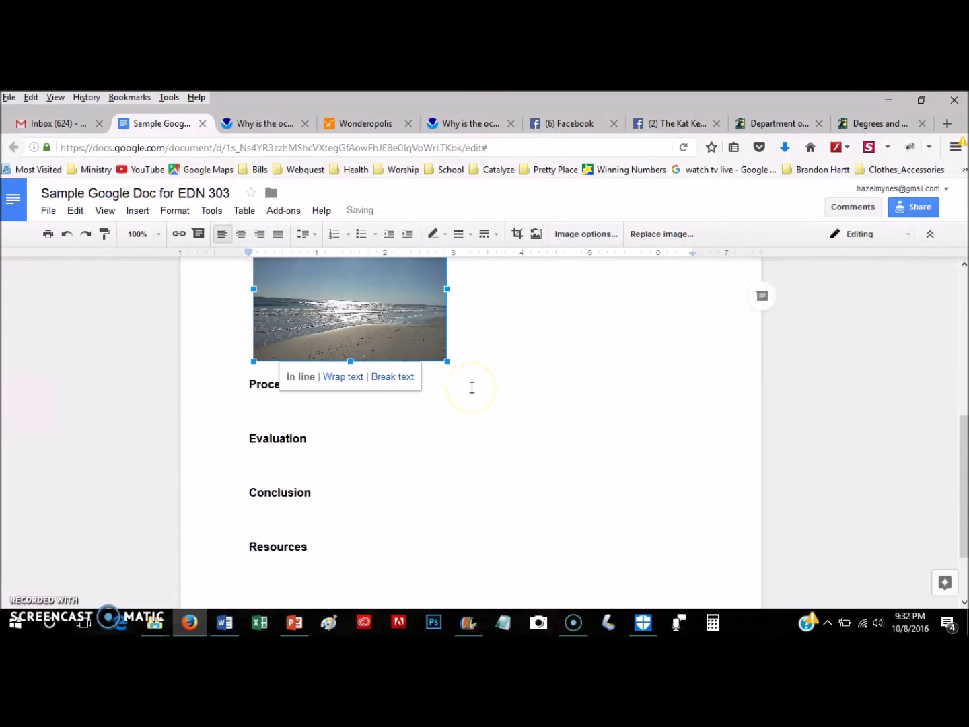
Try the Wrap text layout on the beach photo, settle on Break text, and deselect the photo
scroll(530, 403, "down", 1)
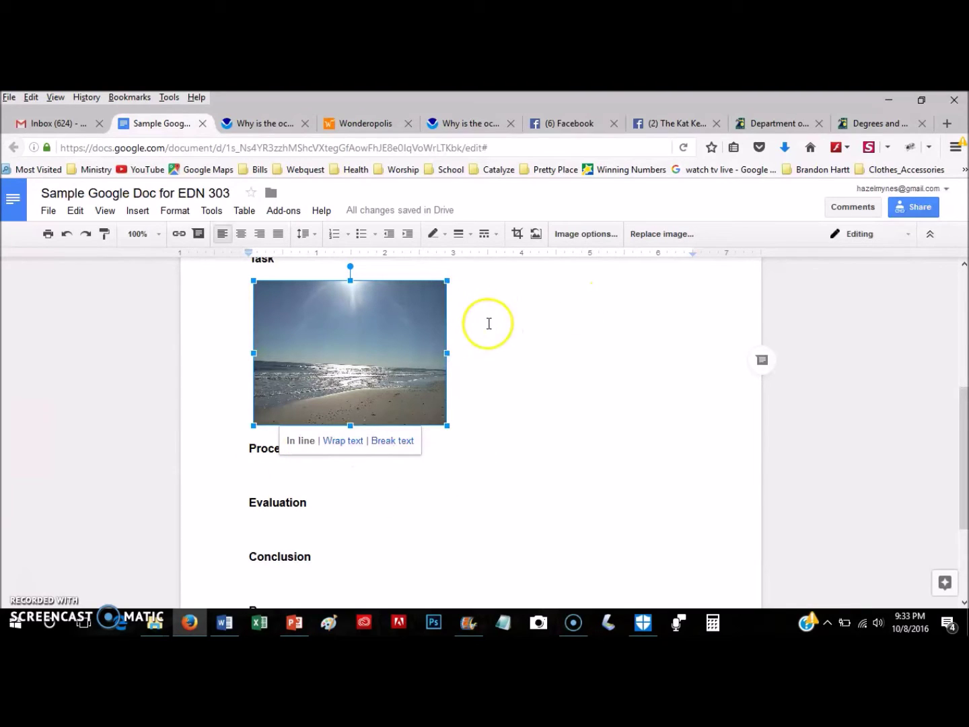
left_click(343, 443)
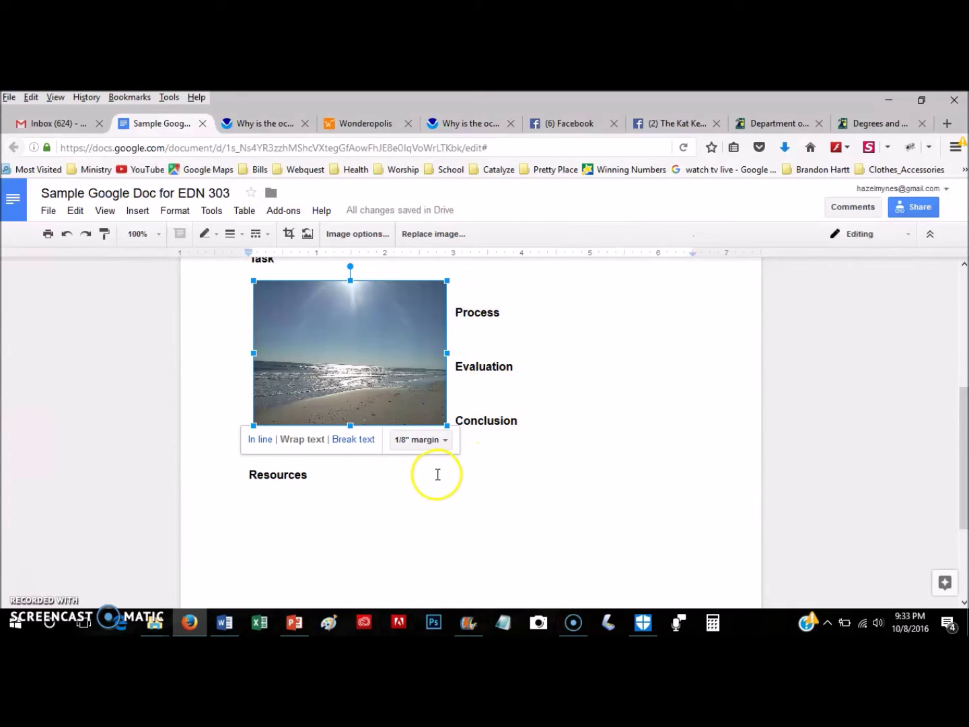
left_click(349, 444)
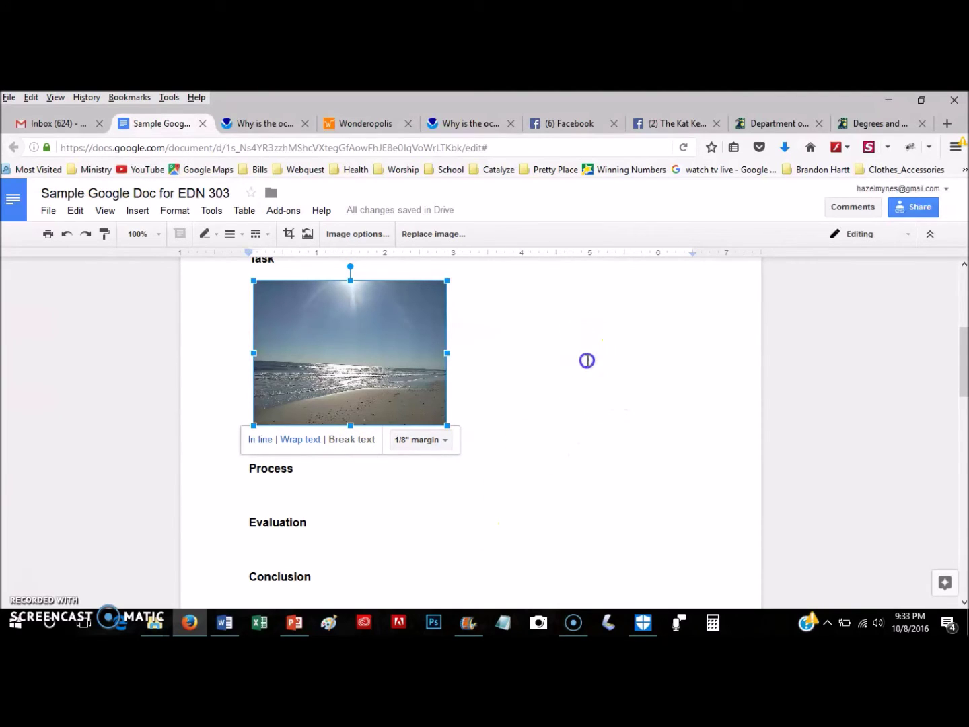
left_click(587, 361)
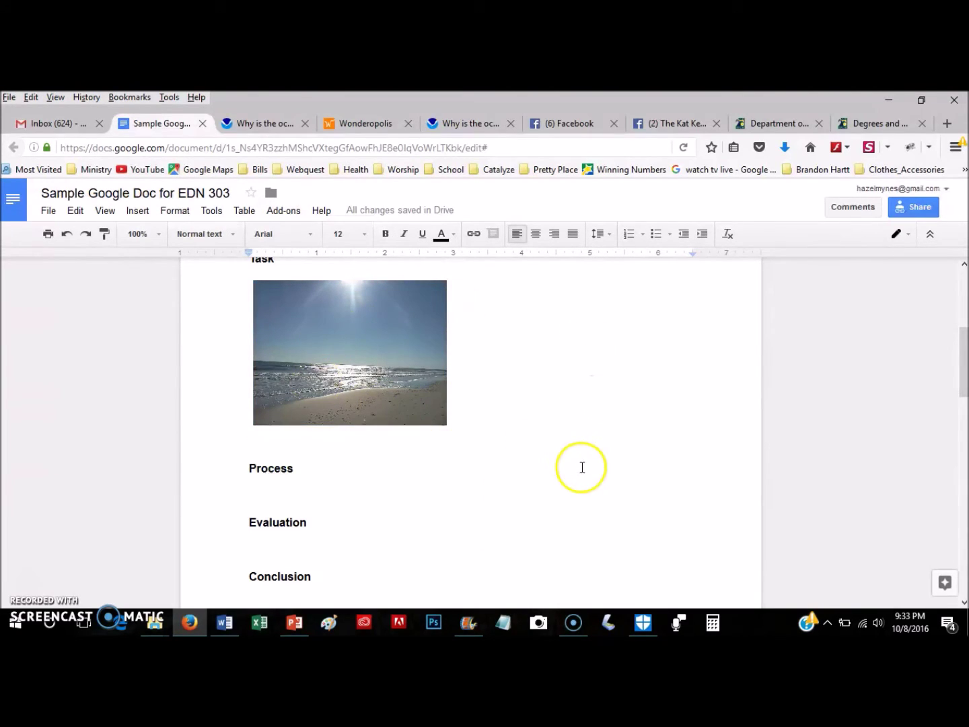
scroll(583, 467, "down", 2)
scroll(583, 466, "up", 3)
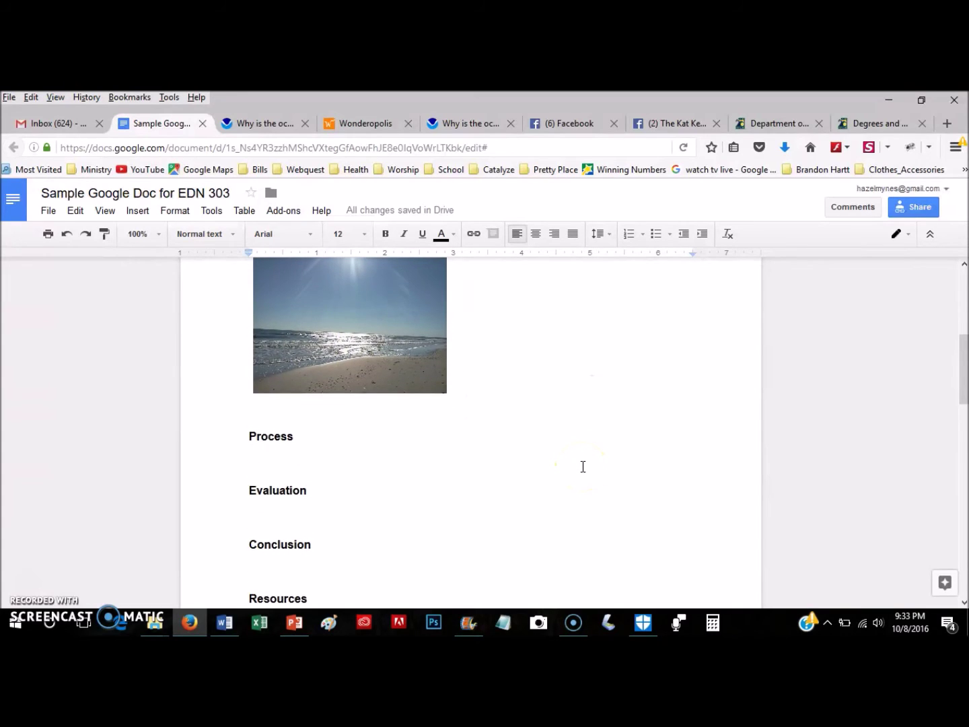
scroll(583, 466, "up", 2)
scroll(583, 467, "down", 1)
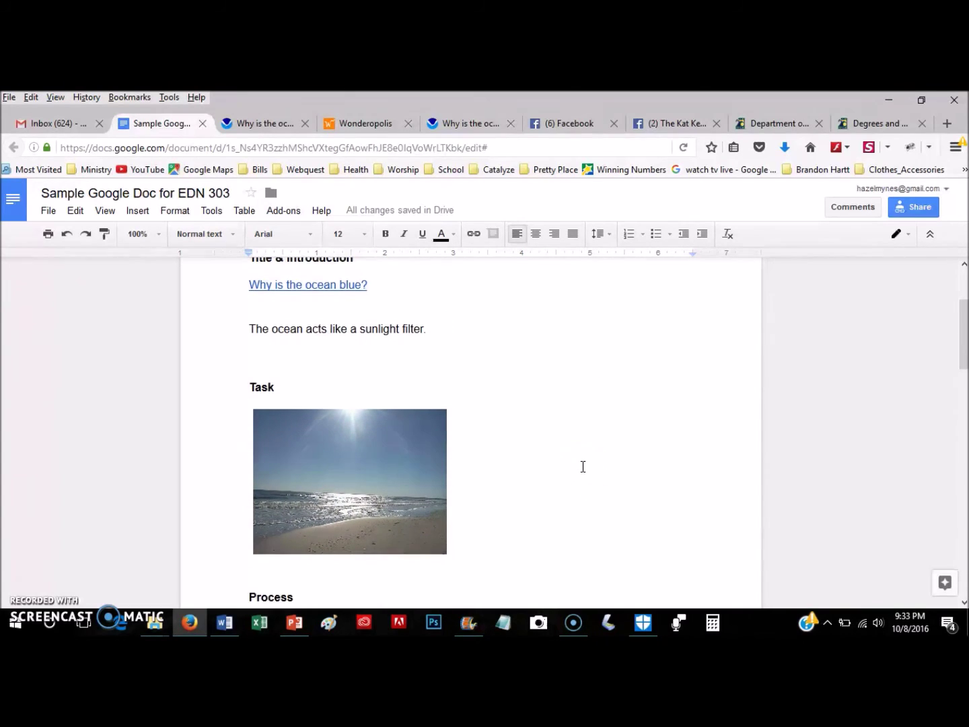
scroll(583, 466, "down", 3)
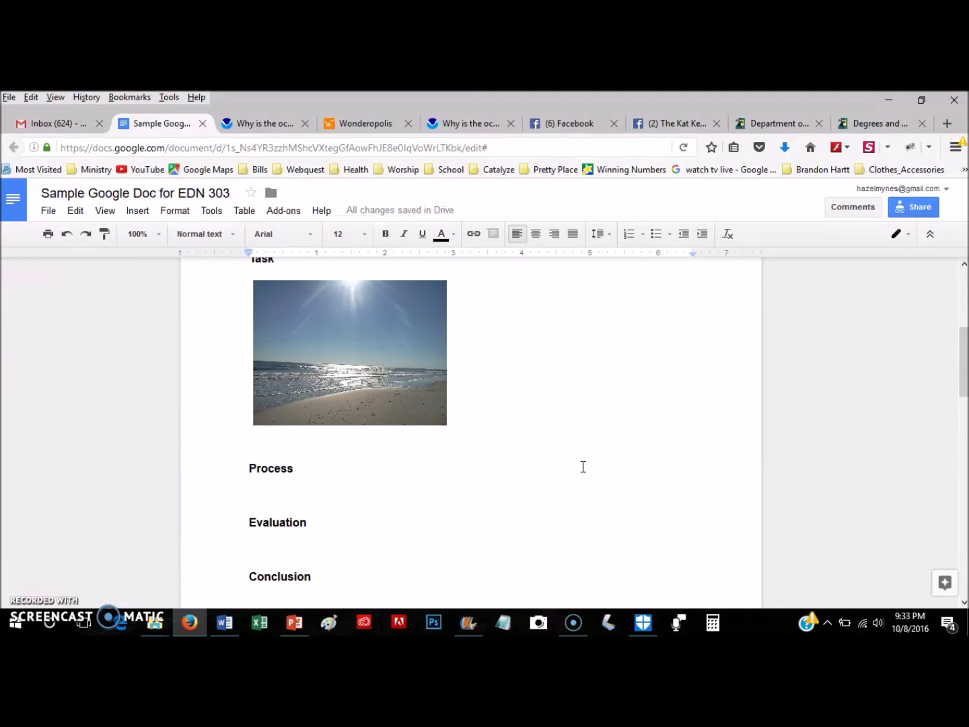